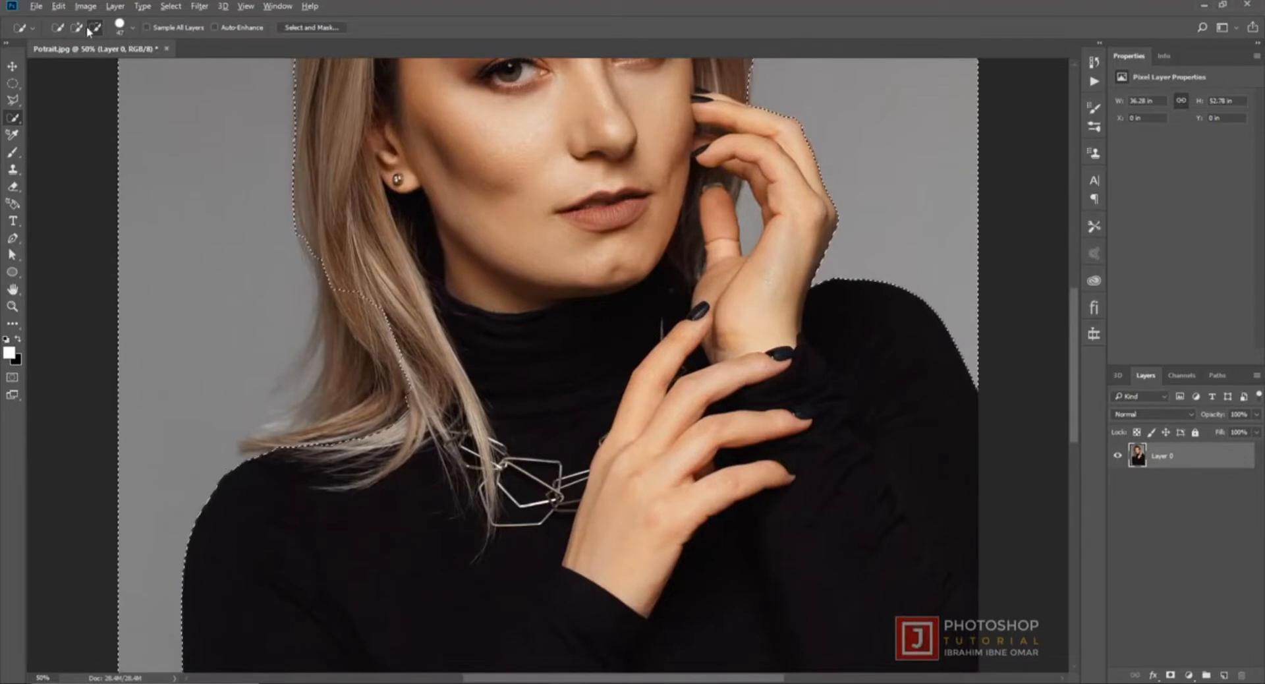
# - Subtract the lower hair strands above the shoulder from the background selection with the Quick Selection tool
pyautogui.moveTo(394, 253)
pyautogui.mouseDown()
pyautogui.moveTo(356, 398)
pyautogui.moveTo(309, 443)
pyautogui.mouseUp()
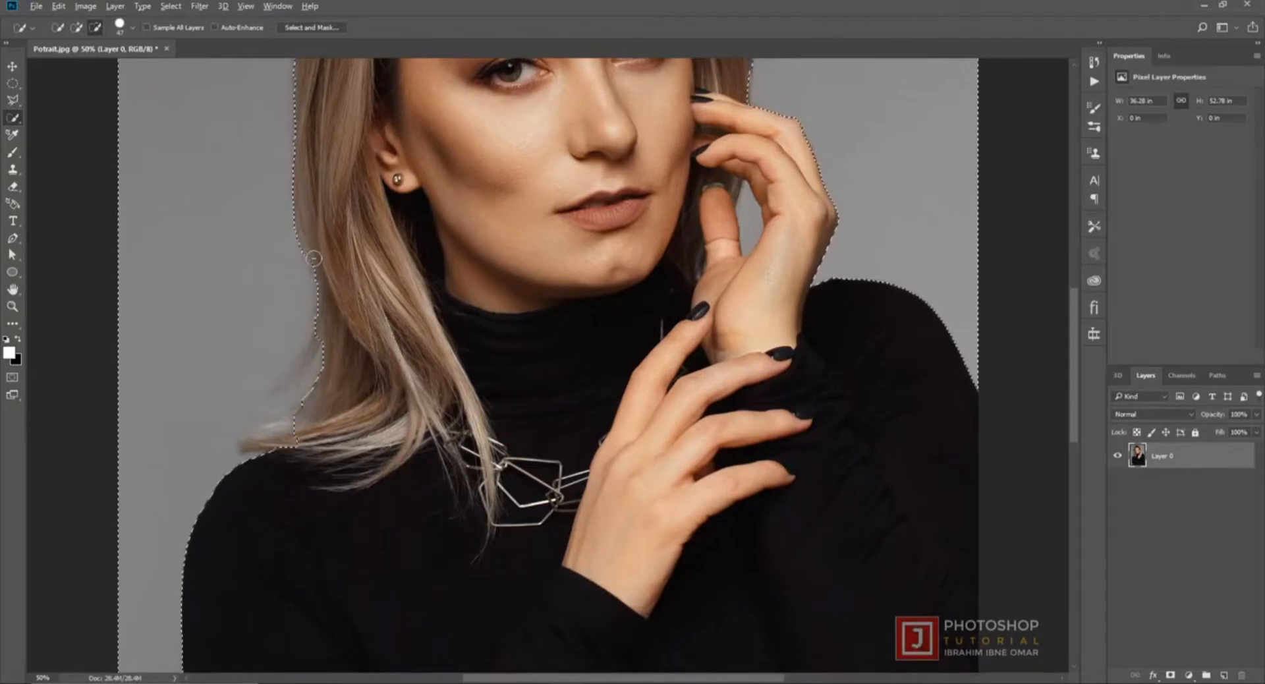
pyautogui.moveTo(331, 336)
pyautogui.mouseDown()
pyautogui.moveTo(302, 419)
pyautogui.moveTo(244, 439)
pyautogui.mouseUp()
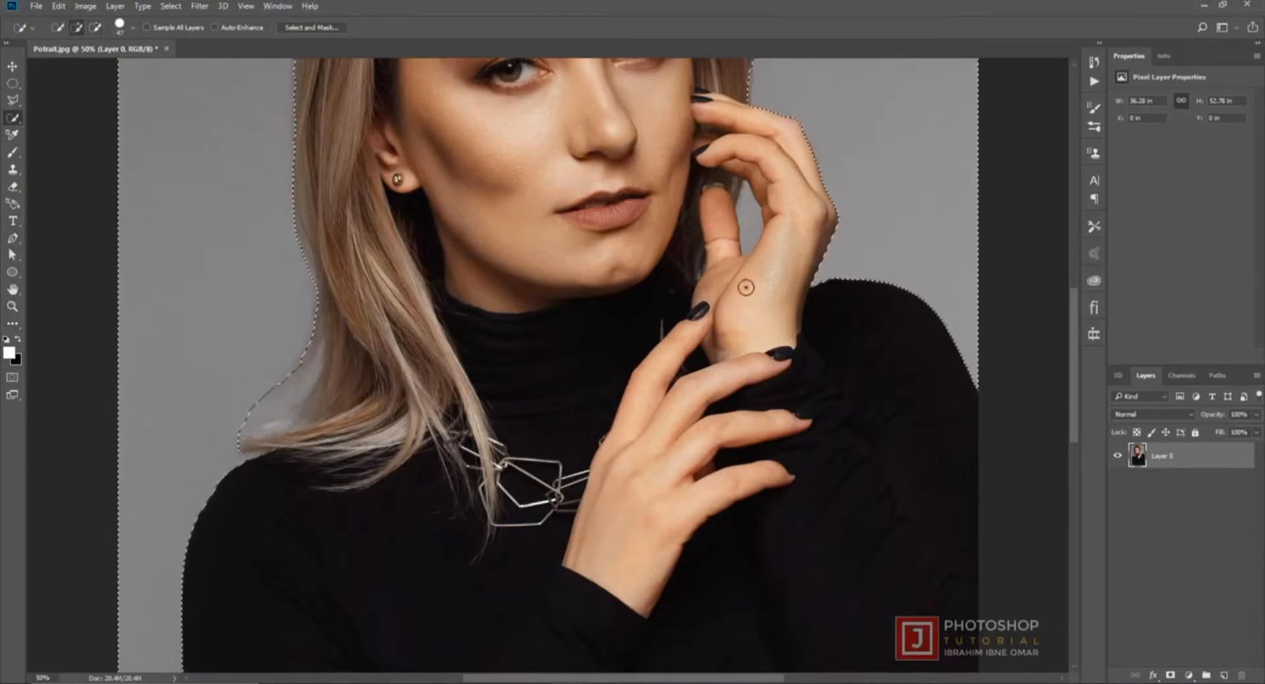
pyautogui.hotkey('ctrl', 'd')
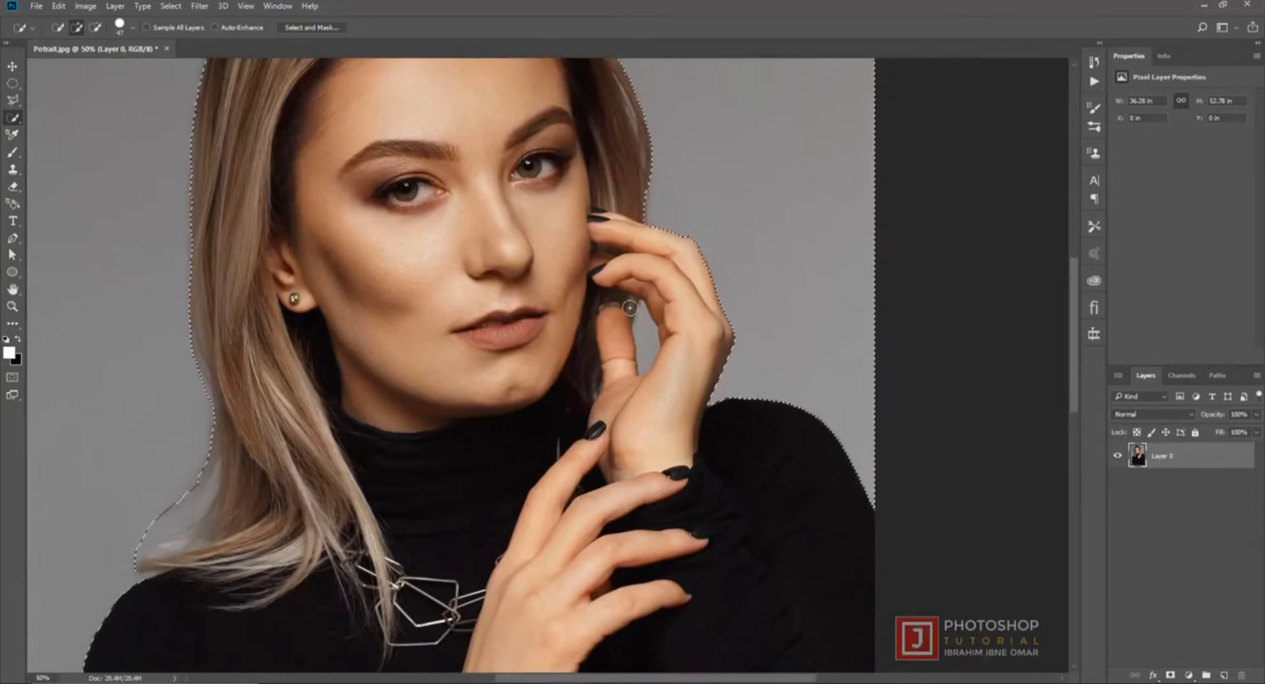
pyautogui.hotkey('ctrl', '0')
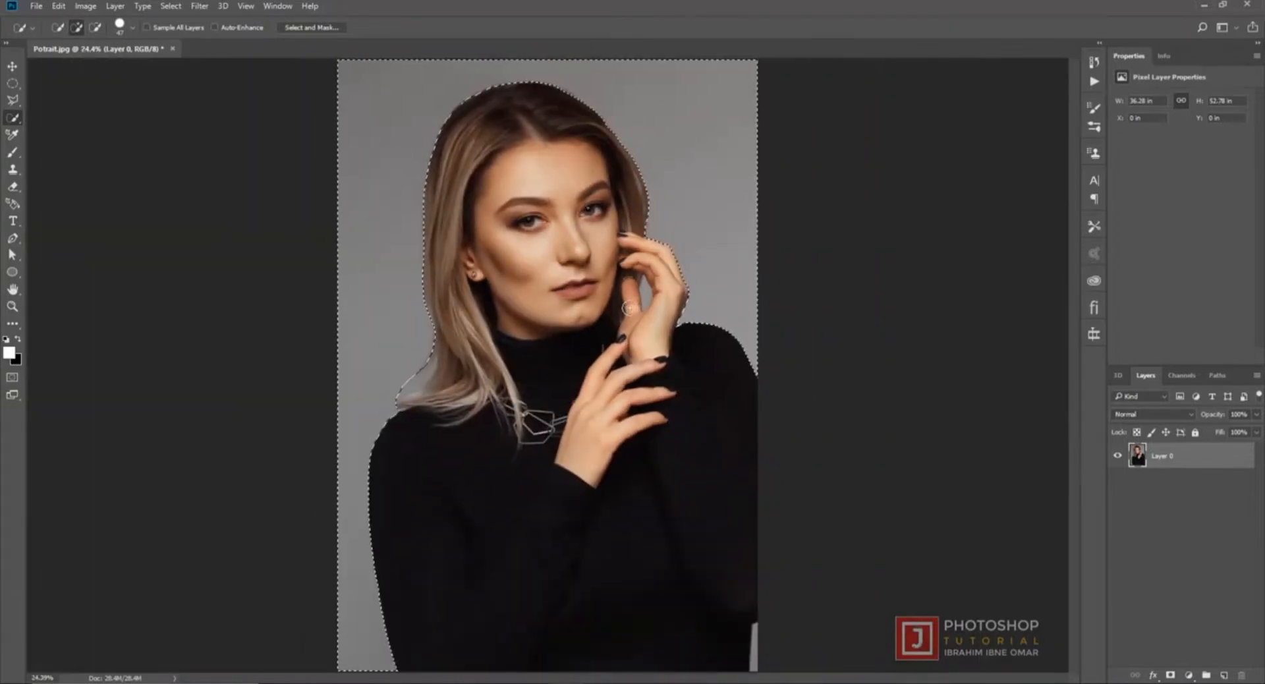
# - Invert the selection to copy the woman onto a new layer, and hide the original Layer 0
pyautogui.rightClick(367, 118)
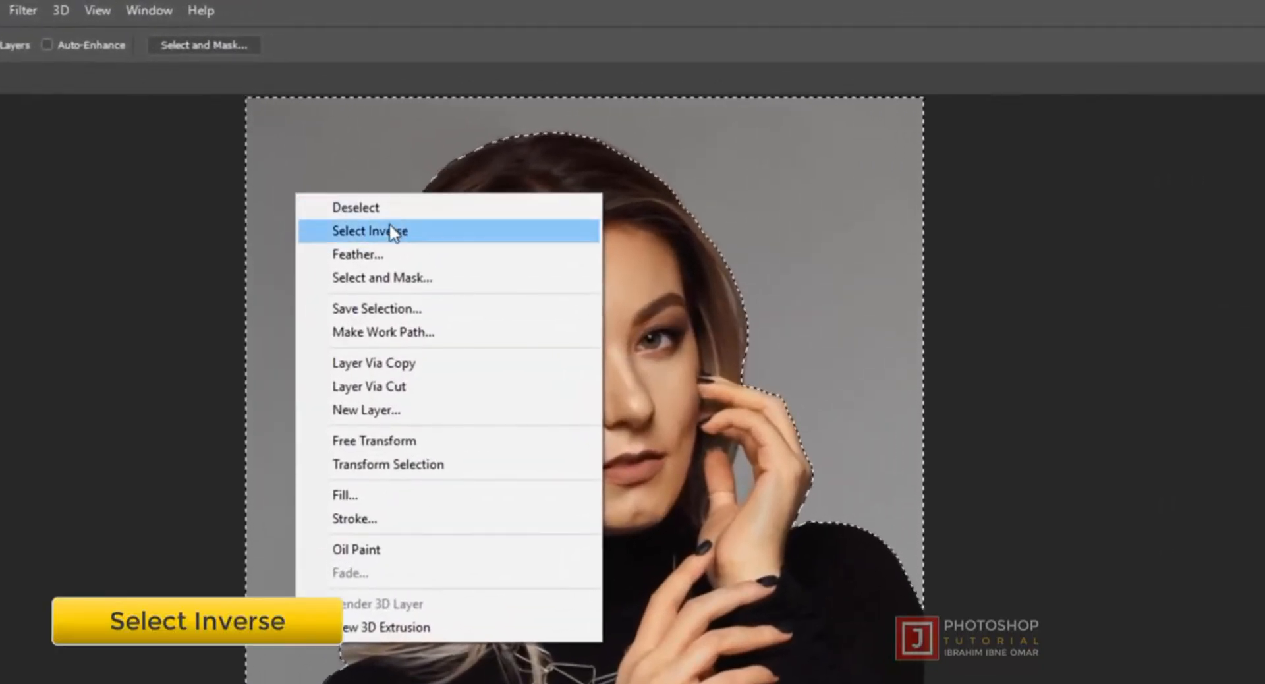
pyautogui.click(430, 231)
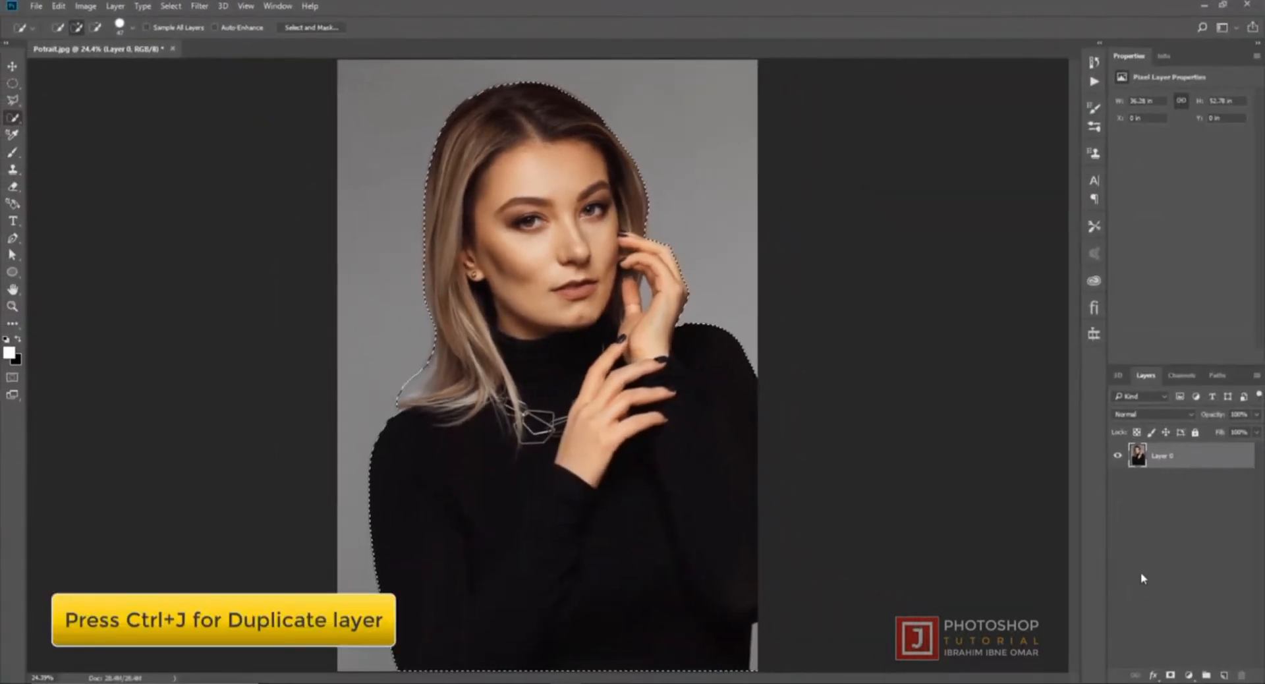
pyautogui.hotkey('ctrl', 'j')
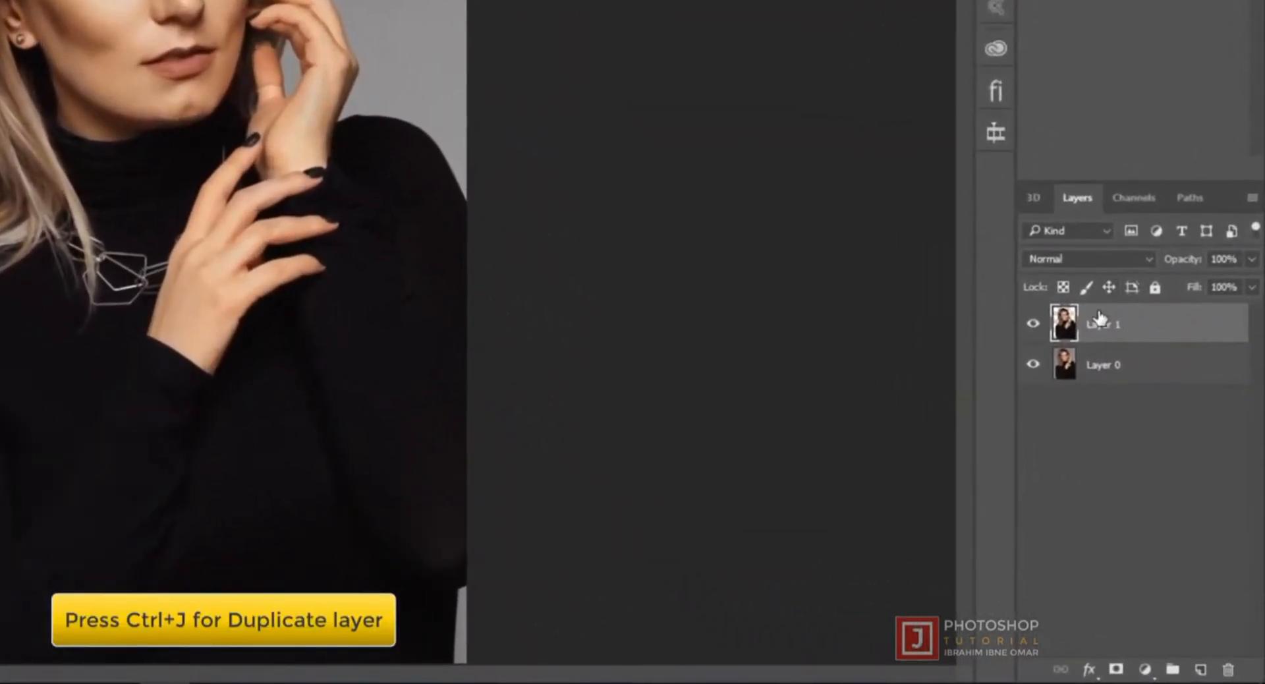
pyautogui.click(1033, 365)
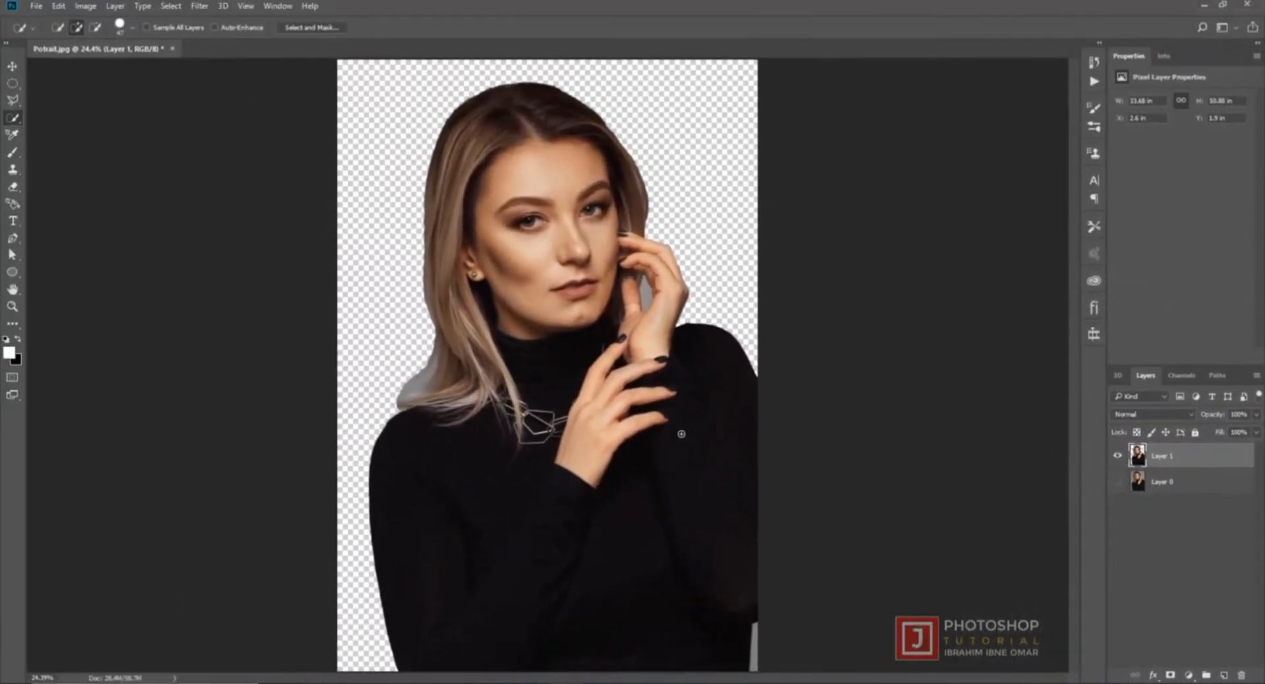
# - Delete the grey background gap between the thumb and raised hand, and erase the grey fringe beside the lower hair
pyautogui.hotkey('ctrl', '+')
pyautogui.hotkey('ctrl', '+')
pyautogui.hotkey('ctrl', '+')
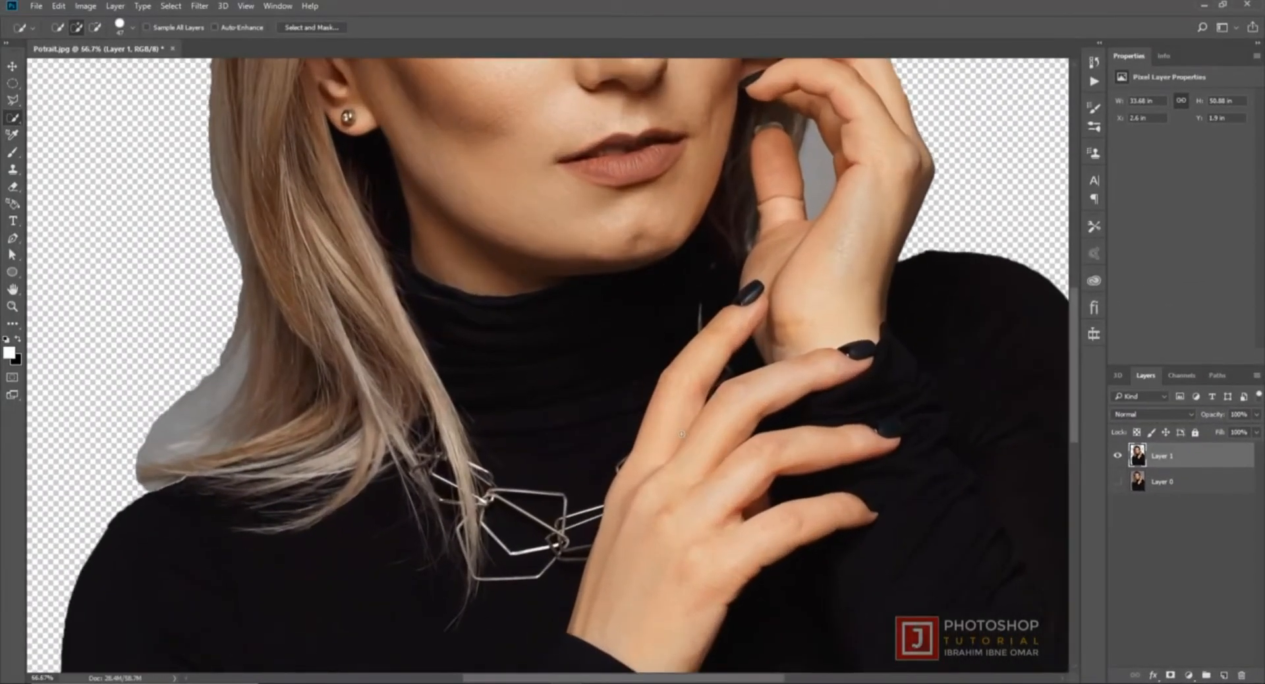
pyautogui.moveTo(788, 222); pyautogui.dragTo(707, 353)
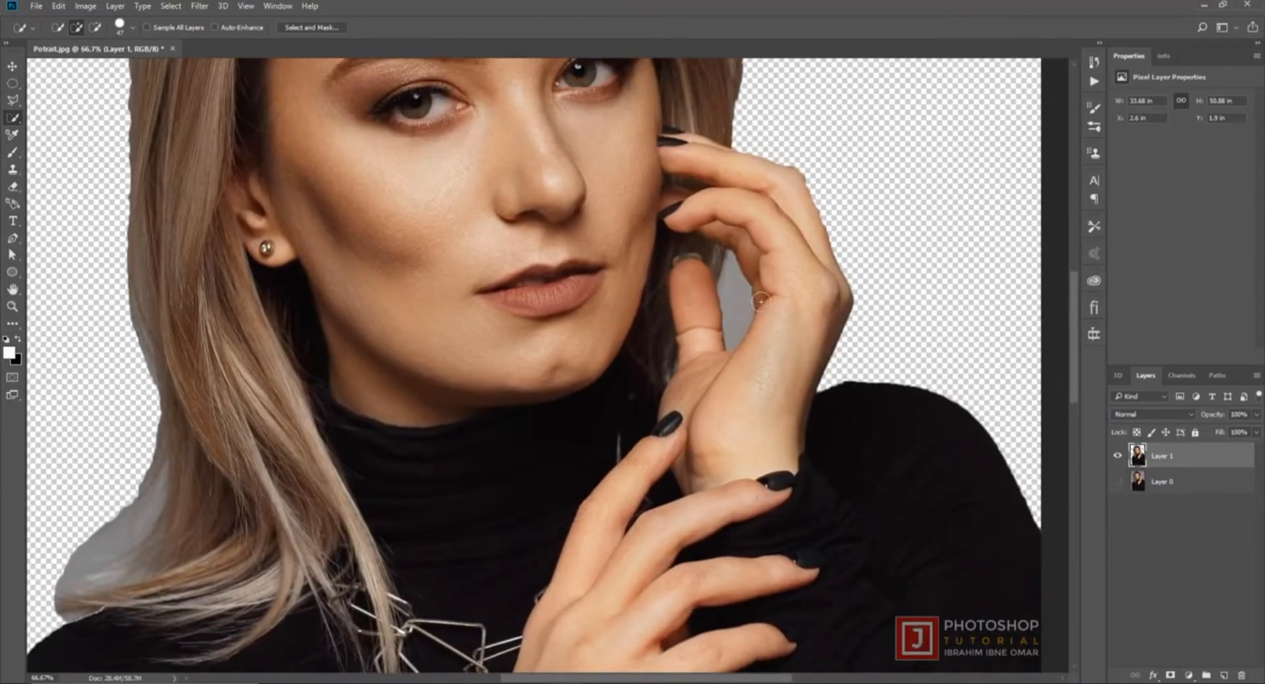
pyautogui.moveTo(734, 294)
pyautogui.mouseDown()
pyautogui.moveTo(732, 279)
pyautogui.moveTo(735, 298)
pyautogui.mouseUp()
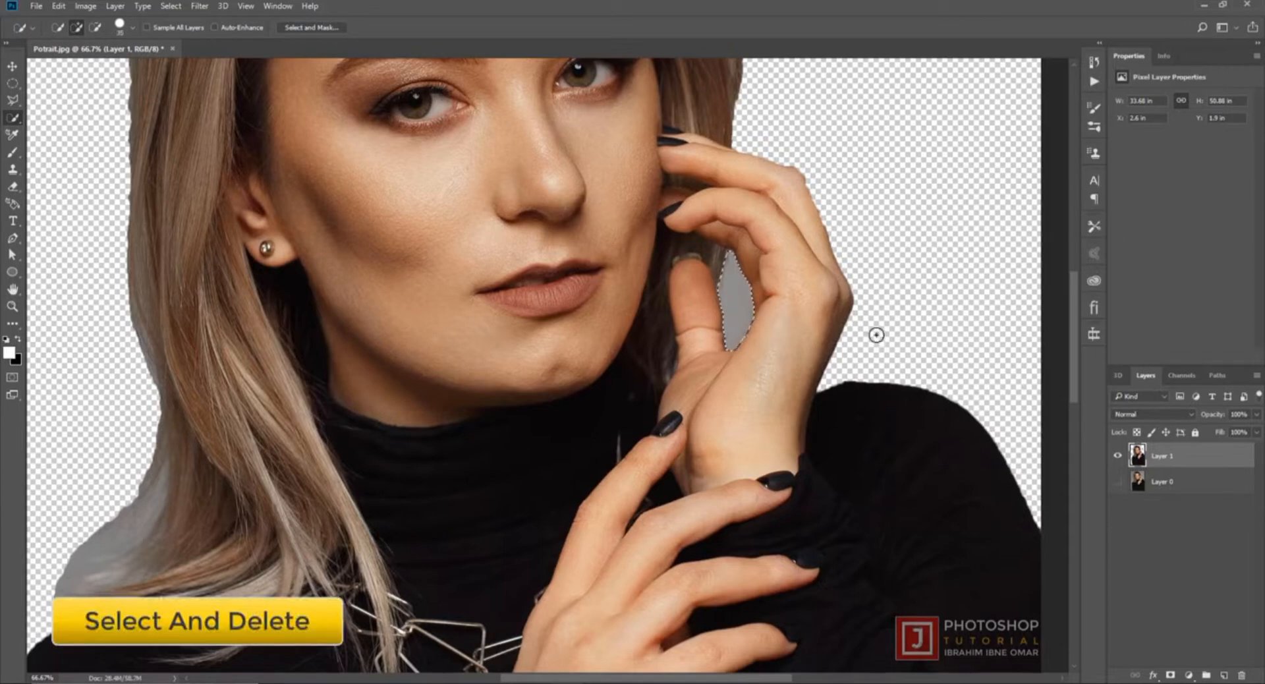
pyautogui.press('Delete')
pyautogui.press('e')
pyautogui.hotkey('ctrl', '0')
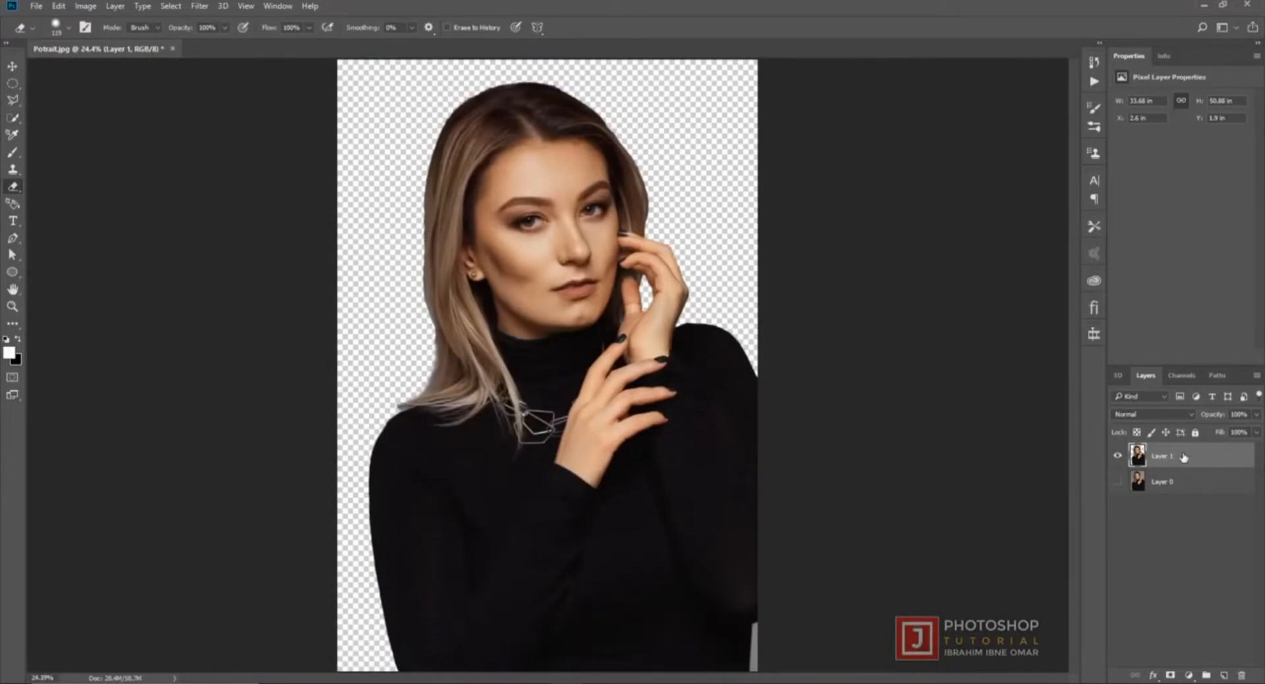
# - Duplicate the cut-out layer and apply a Black & White adjustment to the copy with Reds at 87%
pyautogui.hotkey('ctrl', 'j')
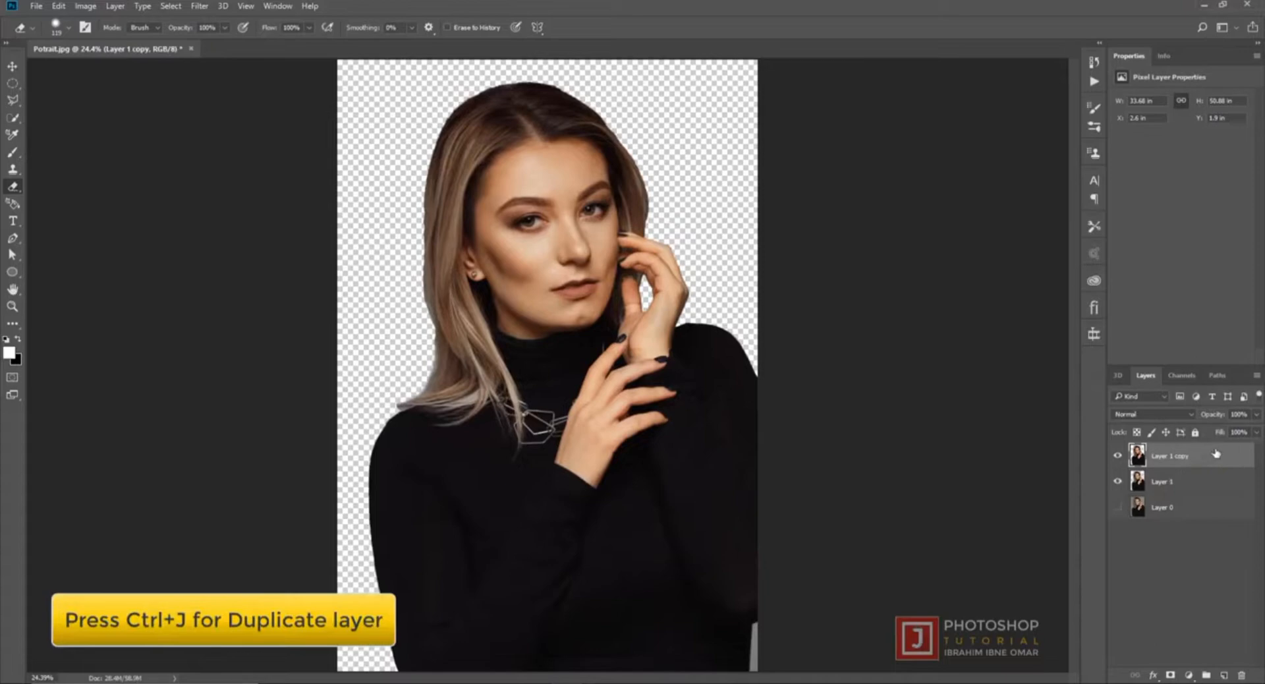
pyautogui.click(86, 6)
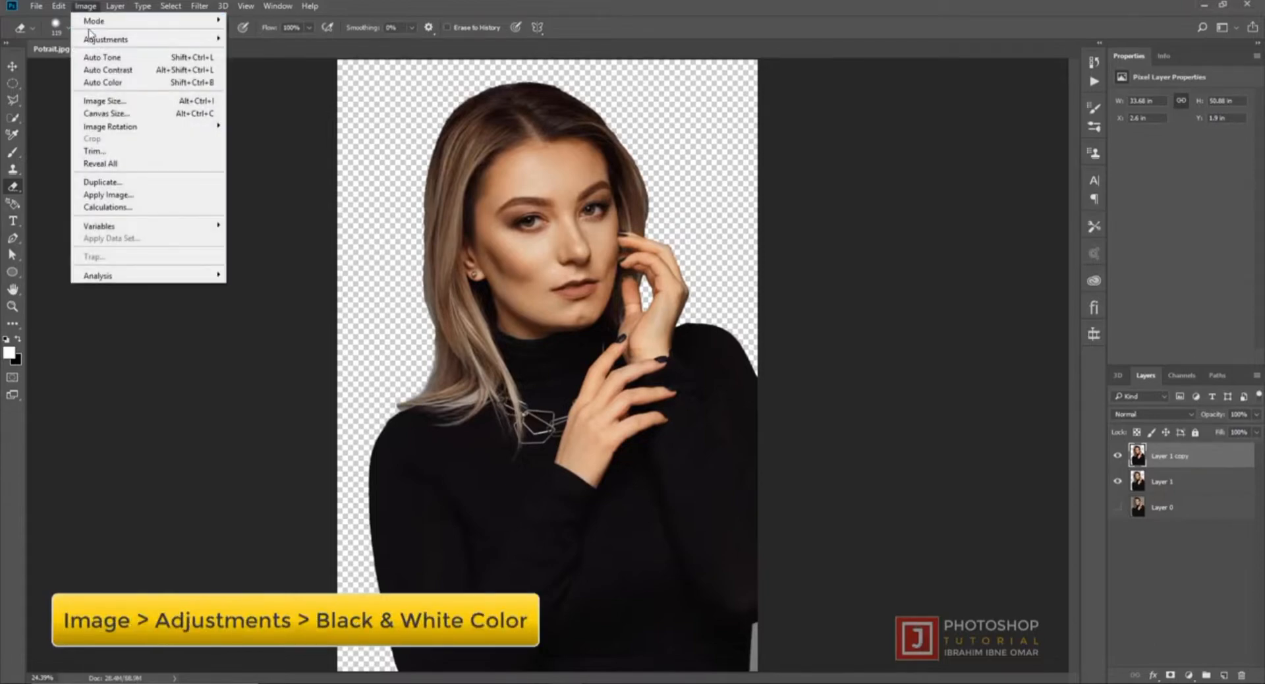
pyautogui.moveTo(93, 39)
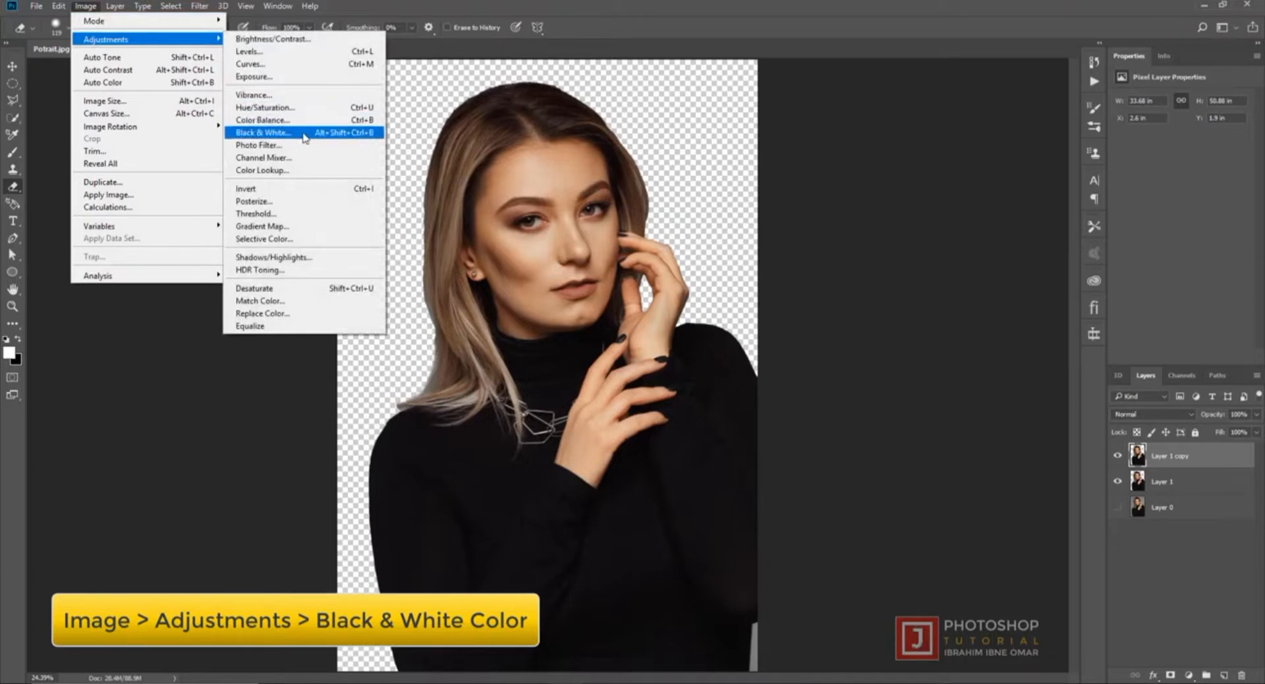
pyautogui.click(304, 135)
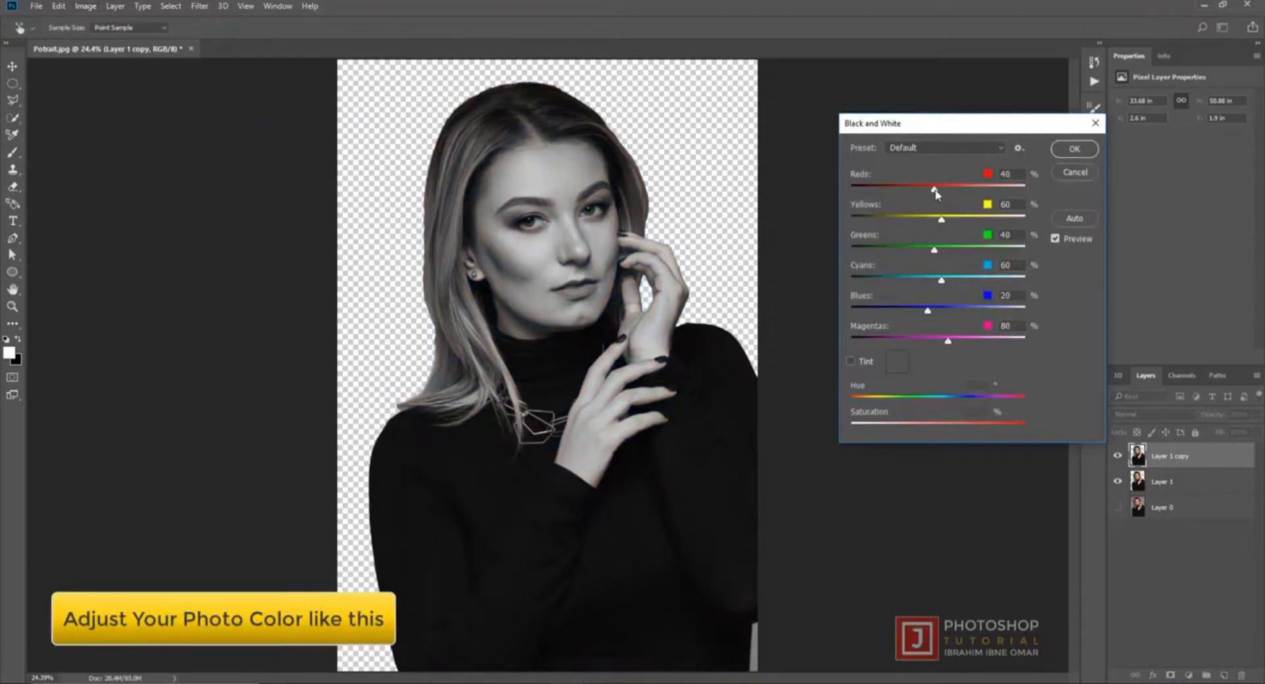
pyautogui.moveTo(935, 191); pyautogui.dragTo(952, 191)
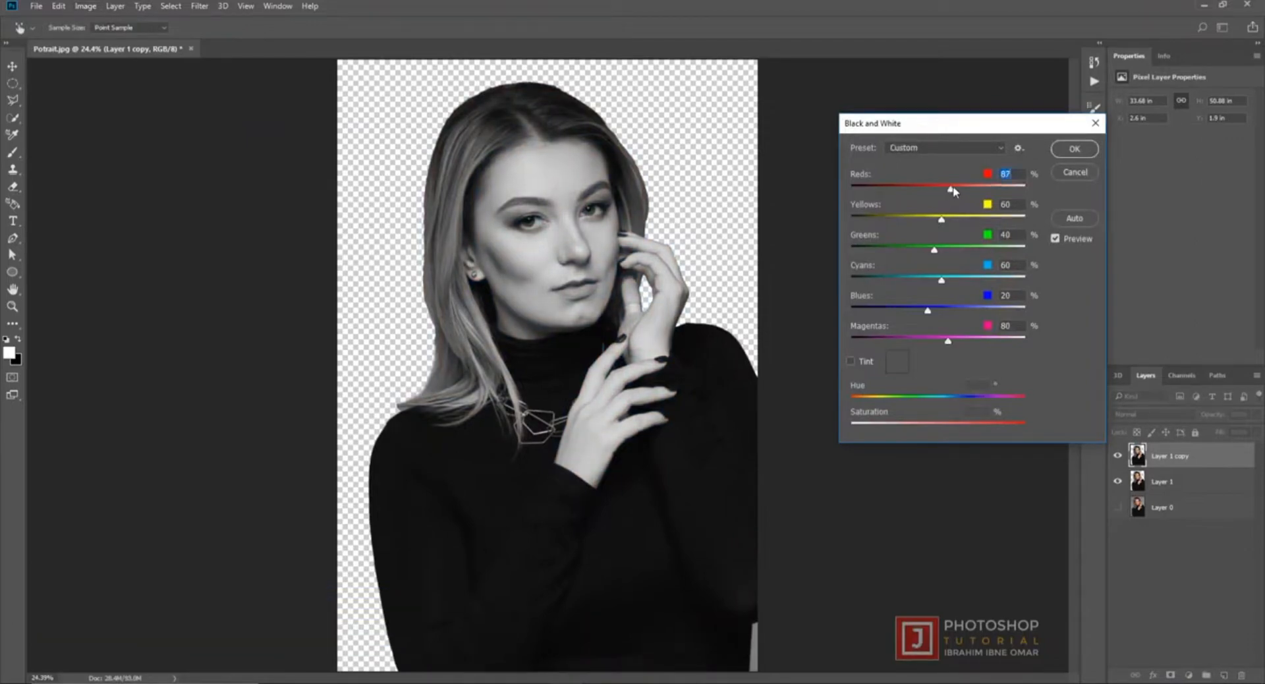
pyautogui.click(1074, 149)
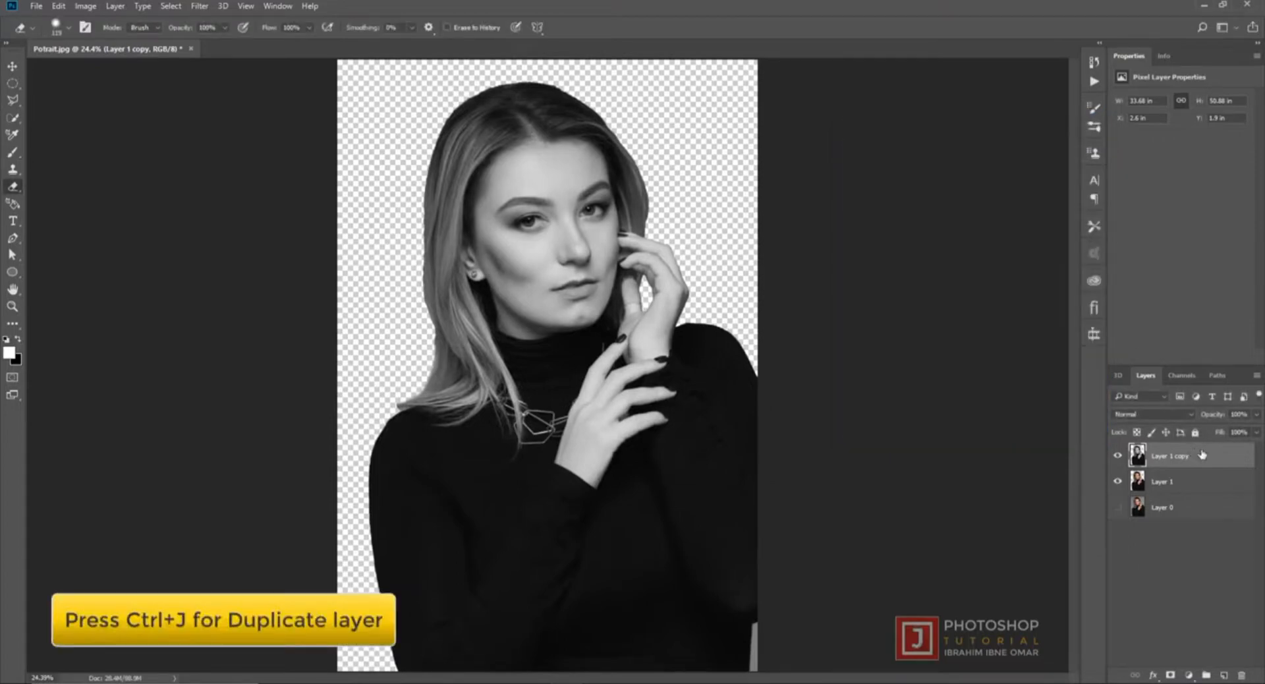
# - Duplicate the black-and-white layer and set the copy's blend mode to Difference
pyautogui.hotkey('ctrl', 'j')
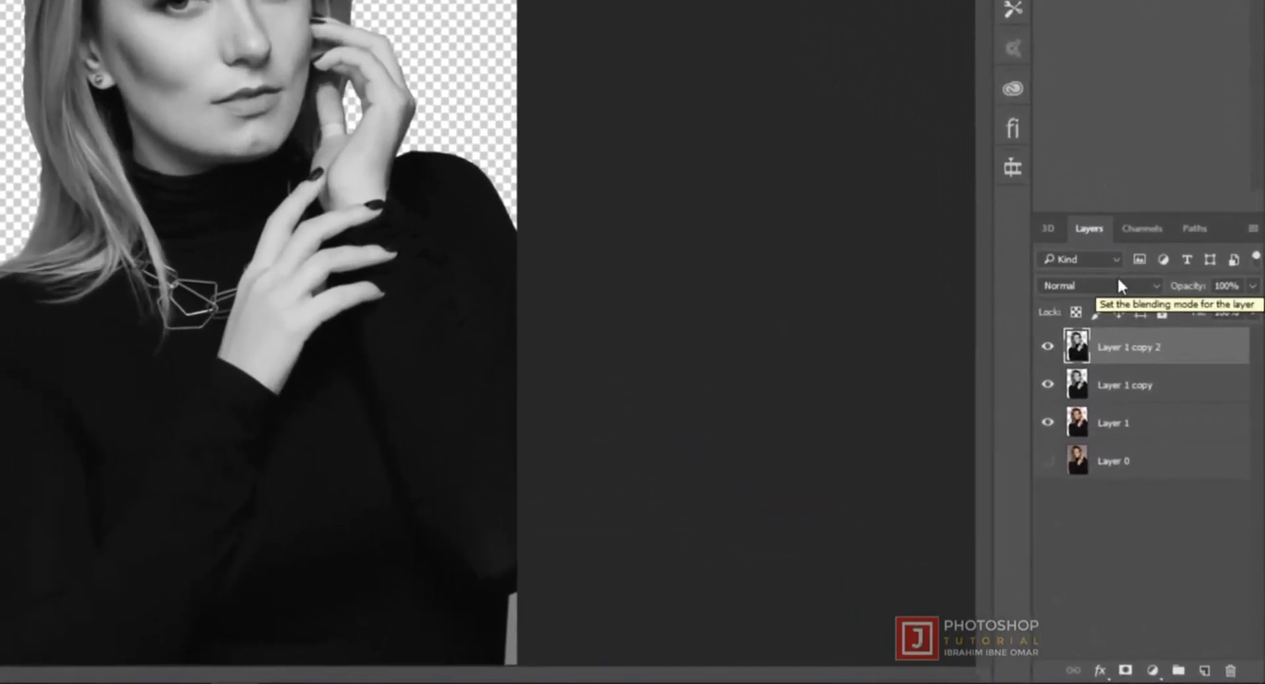
pyautogui.click(1167, 415)
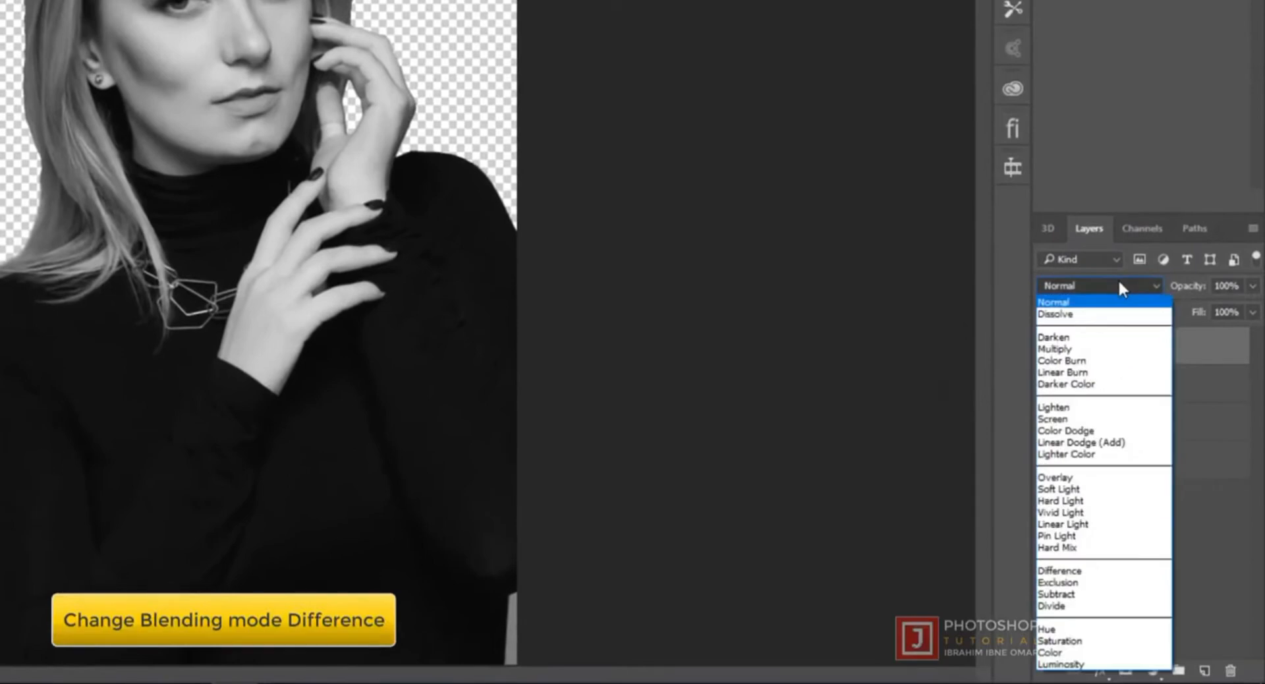
pyautogui.click(1117, 571)
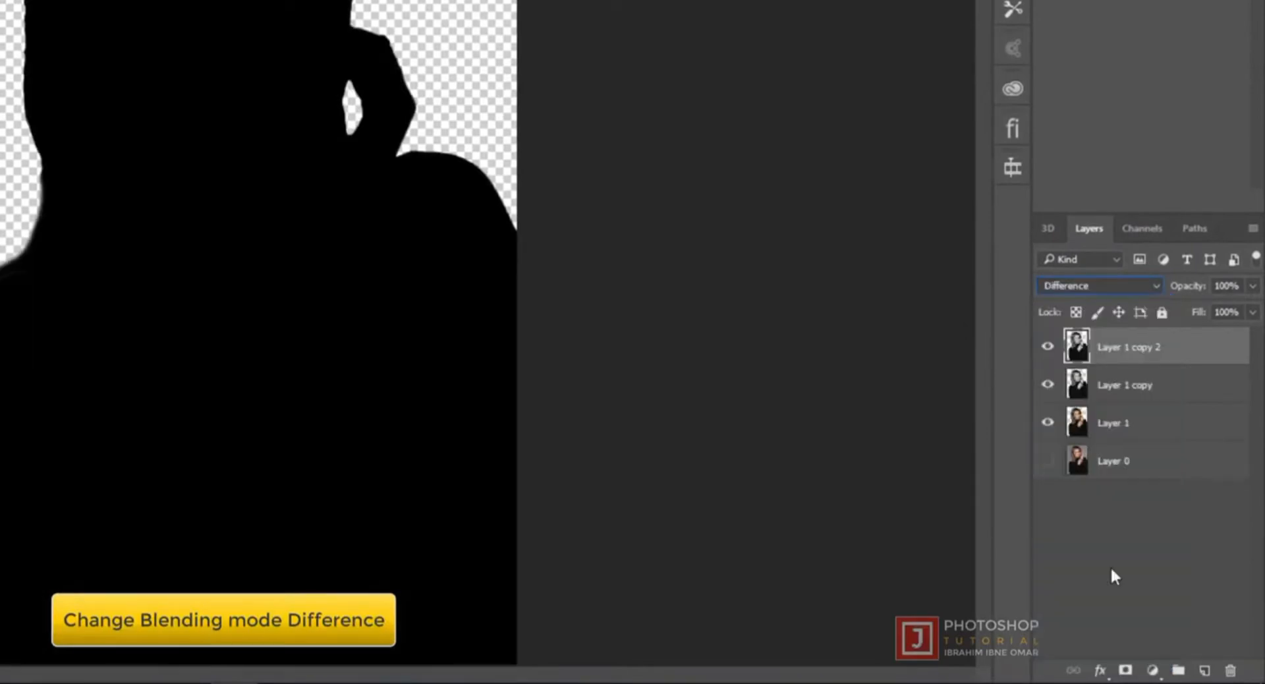
# - Add a new layer directly above Layer 1 and fill it with the black background color
pyautogui.click(1128, 430)
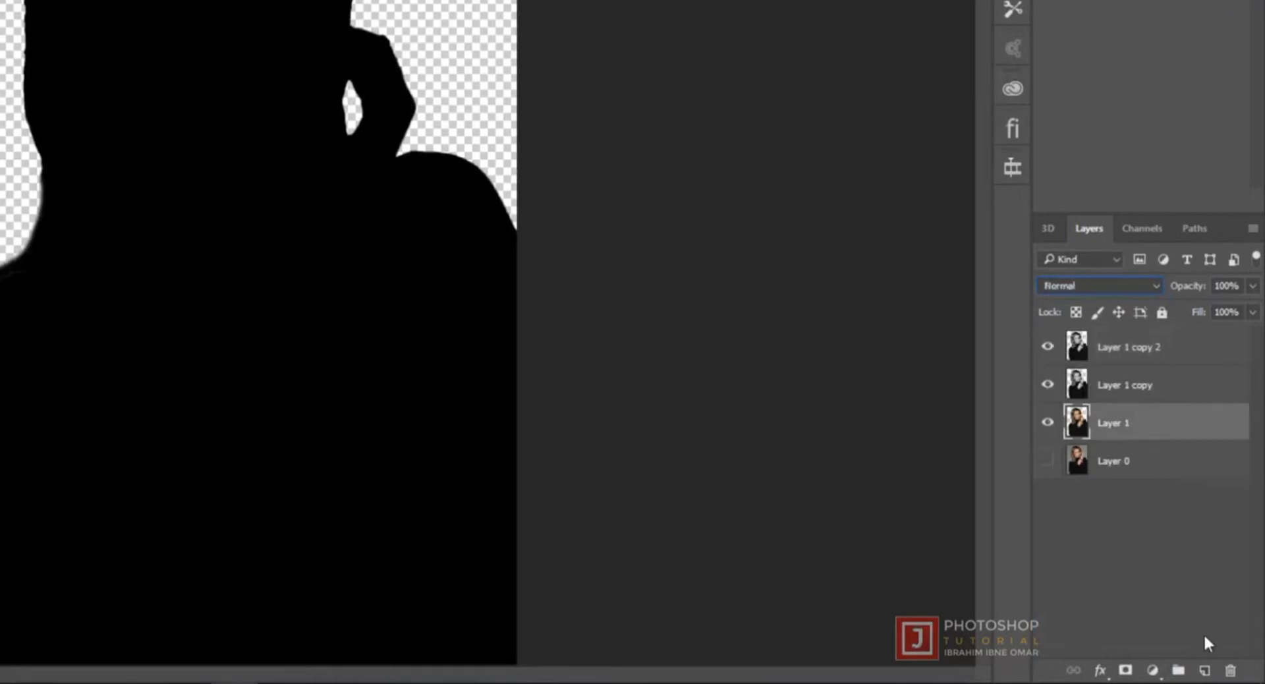
pyautogui.click(1205, 670)
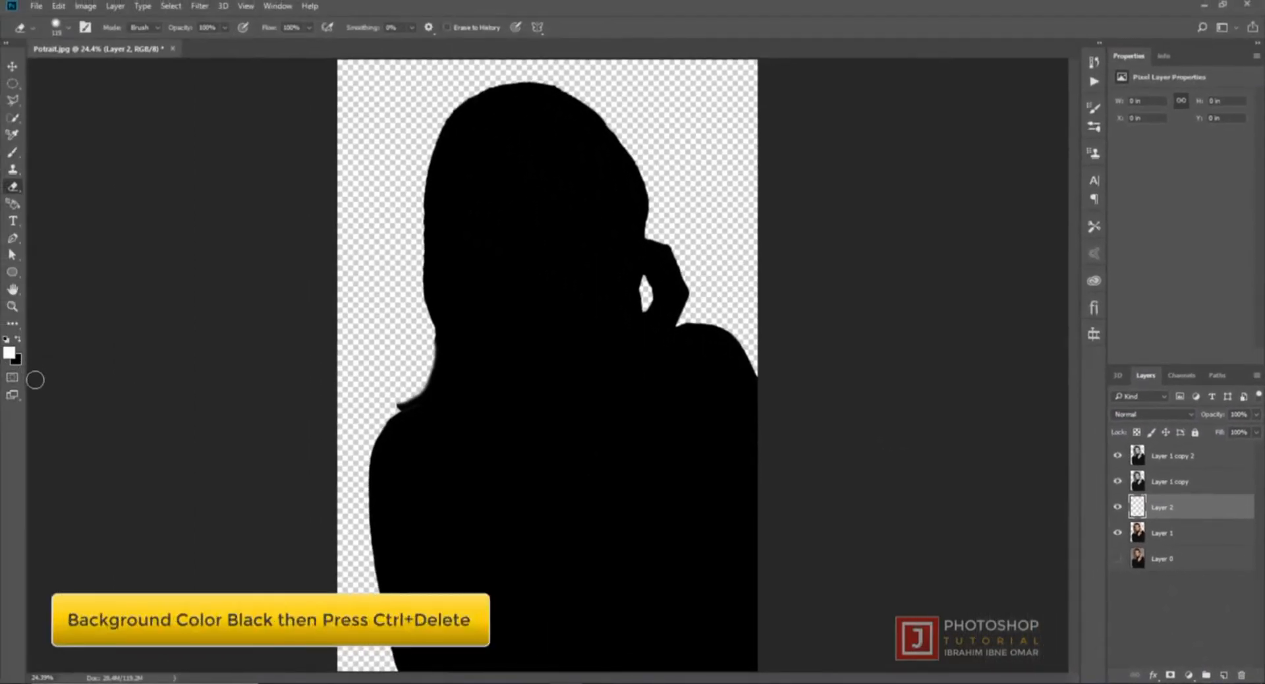
pyautogui.hotkey('ctrl', 'Delete')
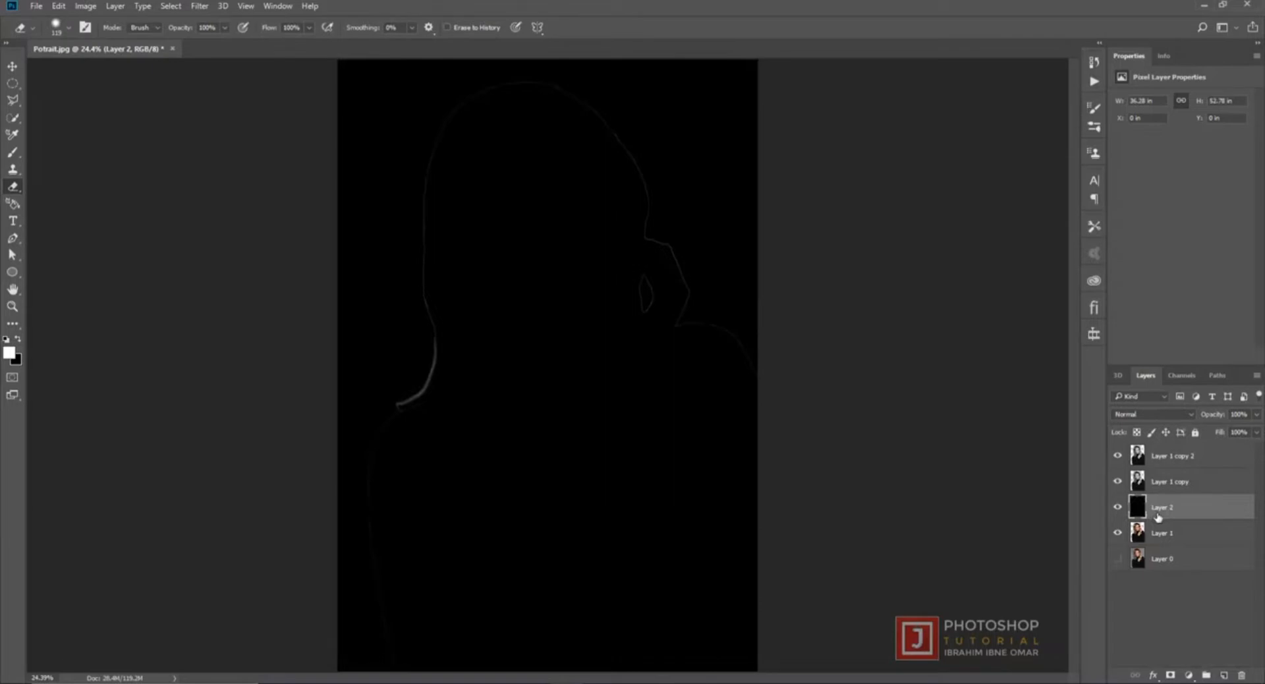
# - Invert the colors of the topmost layer, Layer 1 copy 2
pyautogui.click(1186, 456)
pyautogui.click(80, 7)
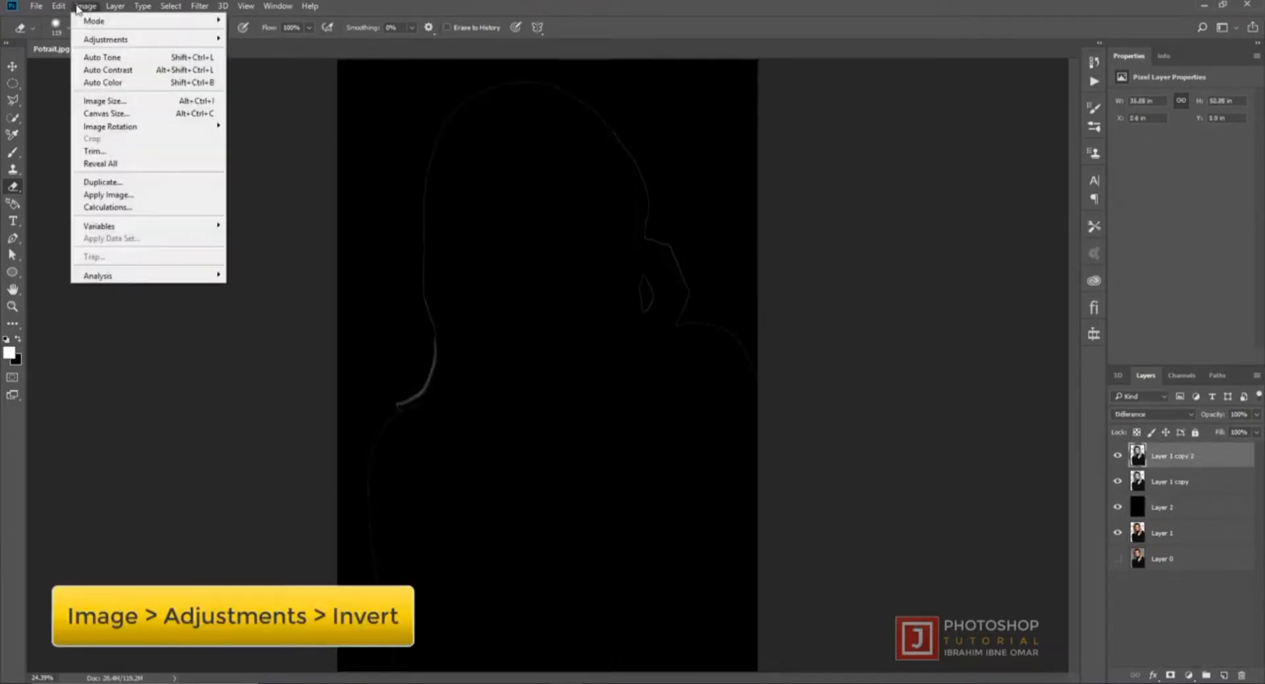
pyautogui.moveTo(98, 41)
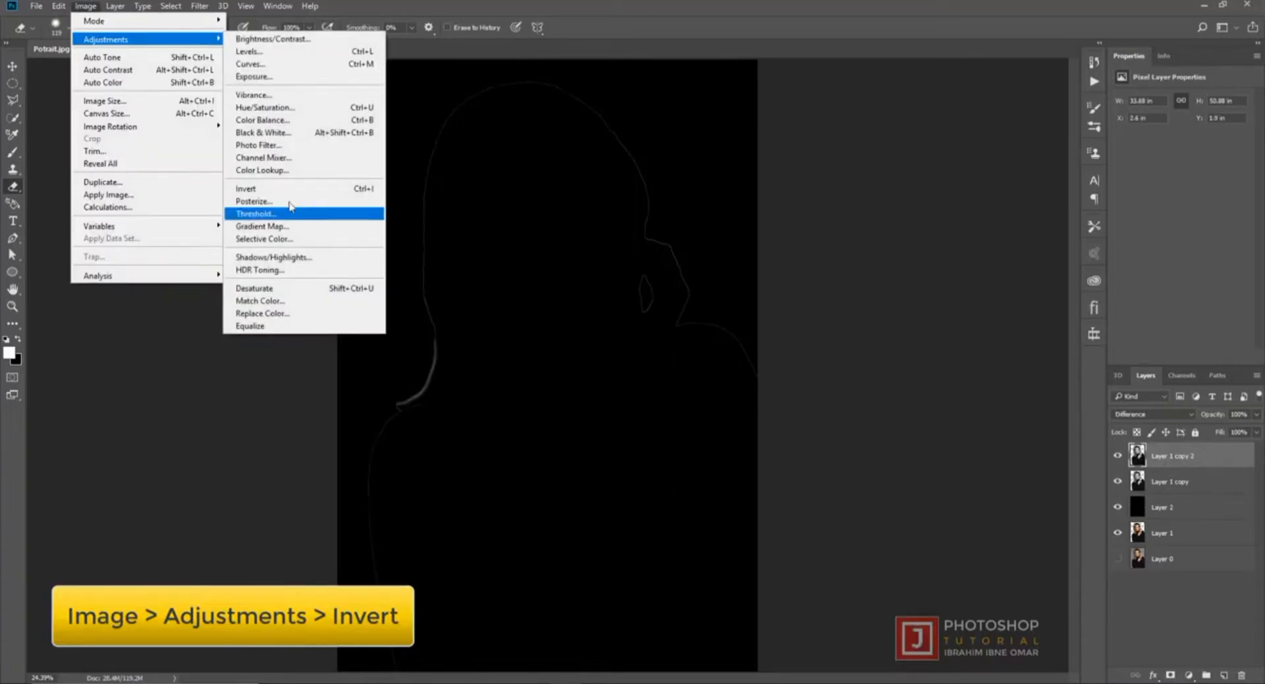
pyautogui.click(316, 192)
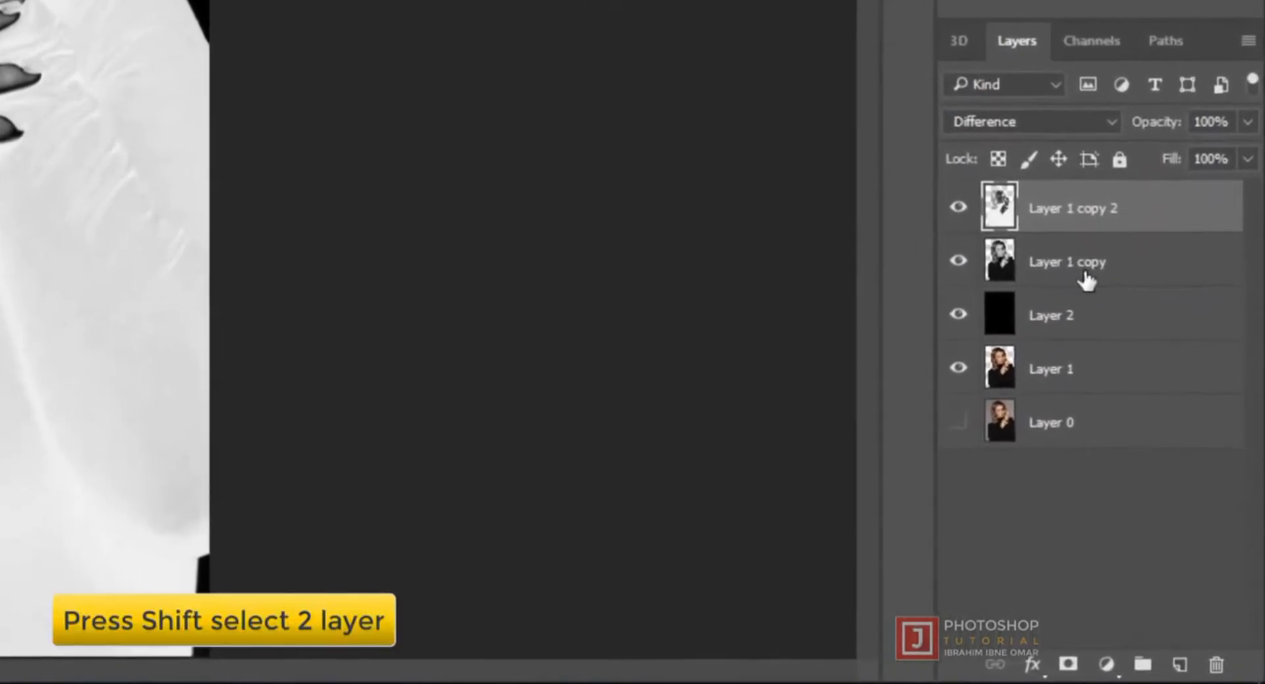
# - Merge Layer 1 copy 2 and Layer 1 copy into a single layer
pyautogui.keyDown('shift'); pyautogui.click(1177, 483); pyautogui.keyUp('shift')
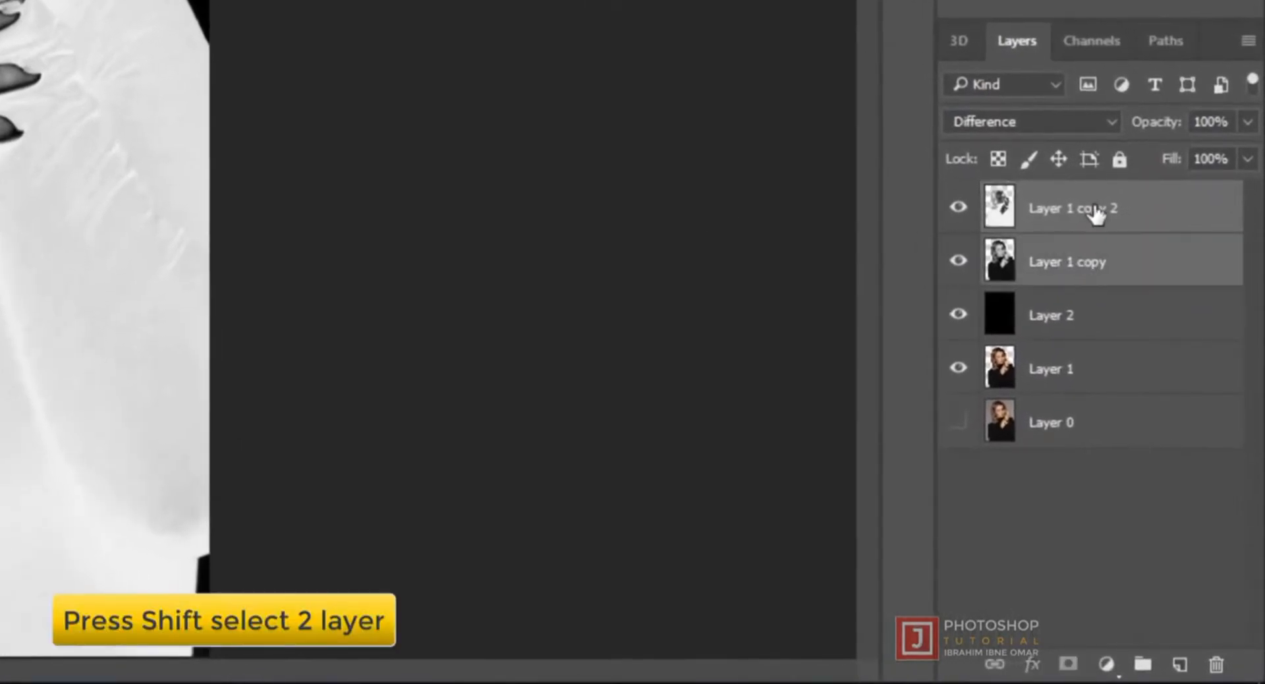
pyautogui.rightClick(1133, 263)
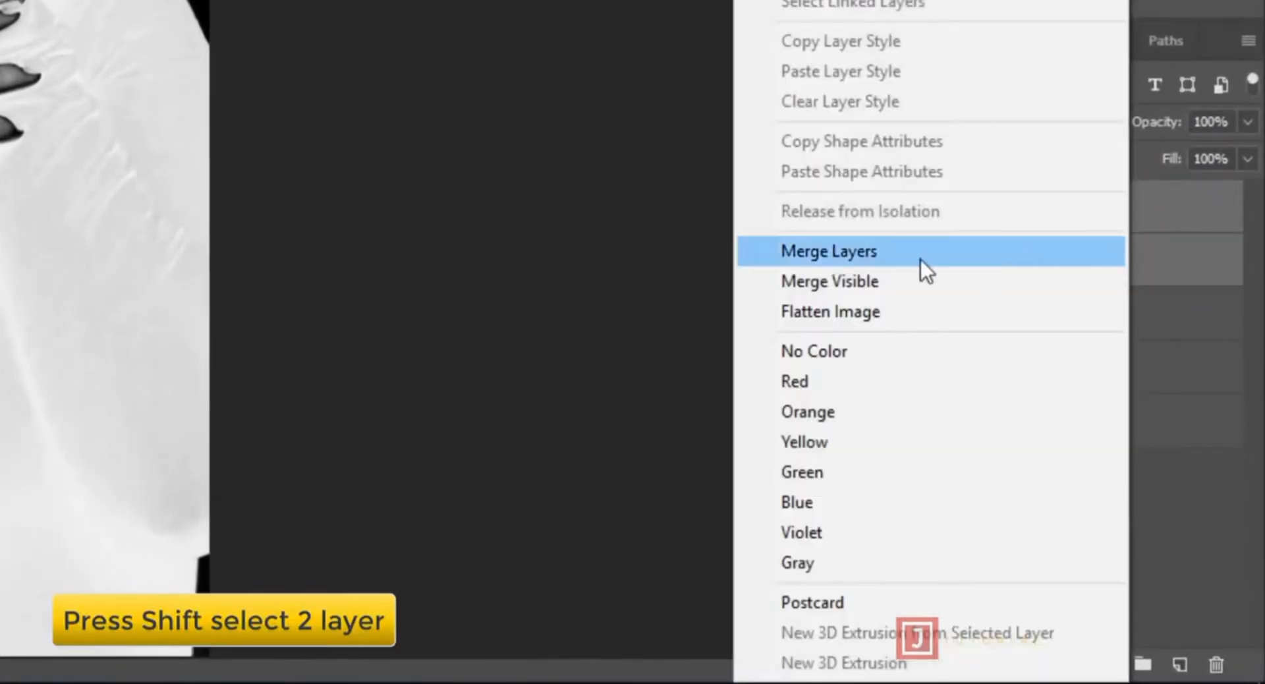
pyautogui.click(954, 255)
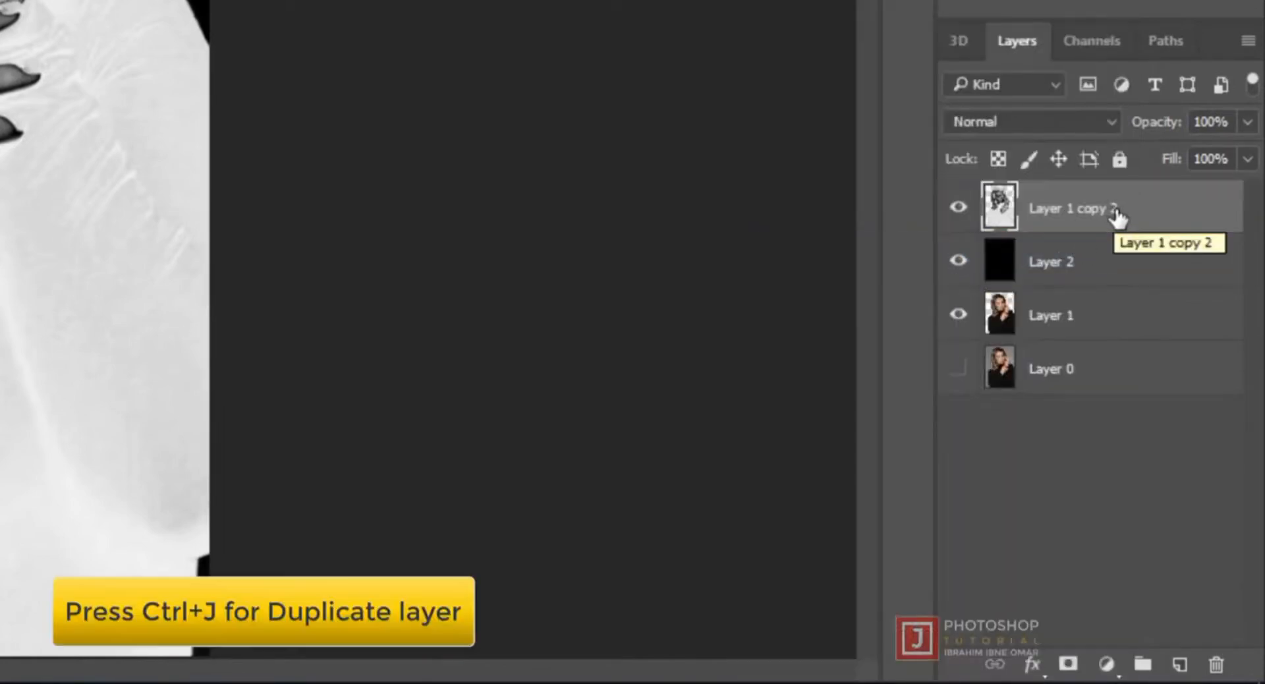
# - Duplicate the merged layer and set the duplicate's blend mode to Difference
pyautogui.hotkey('ctrl', 'j')
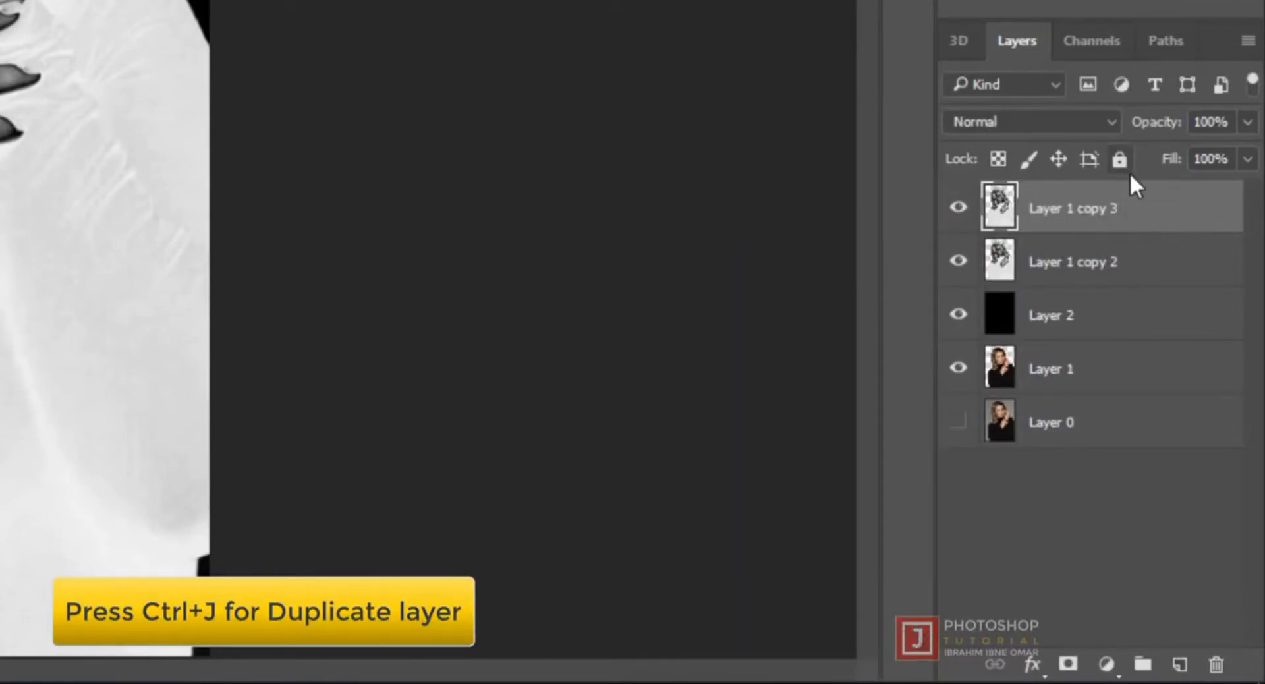
pyautogui.click(1062, 121)
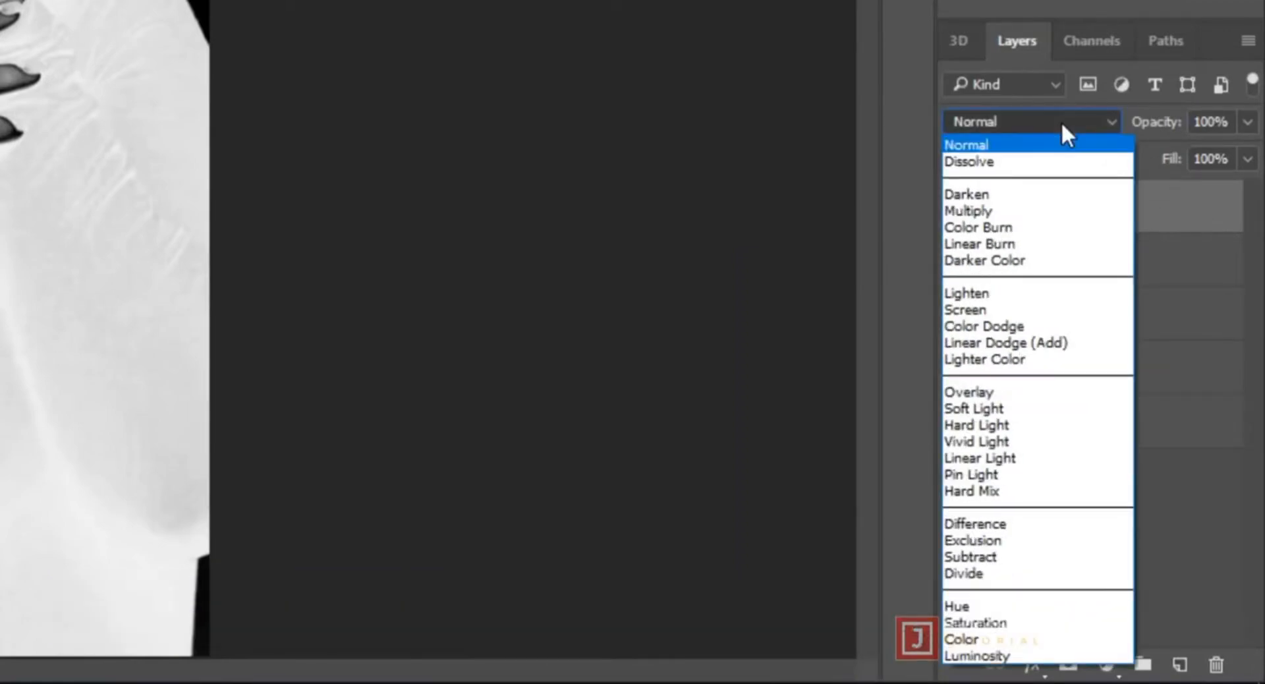
pyautogui.click(1002, 528)
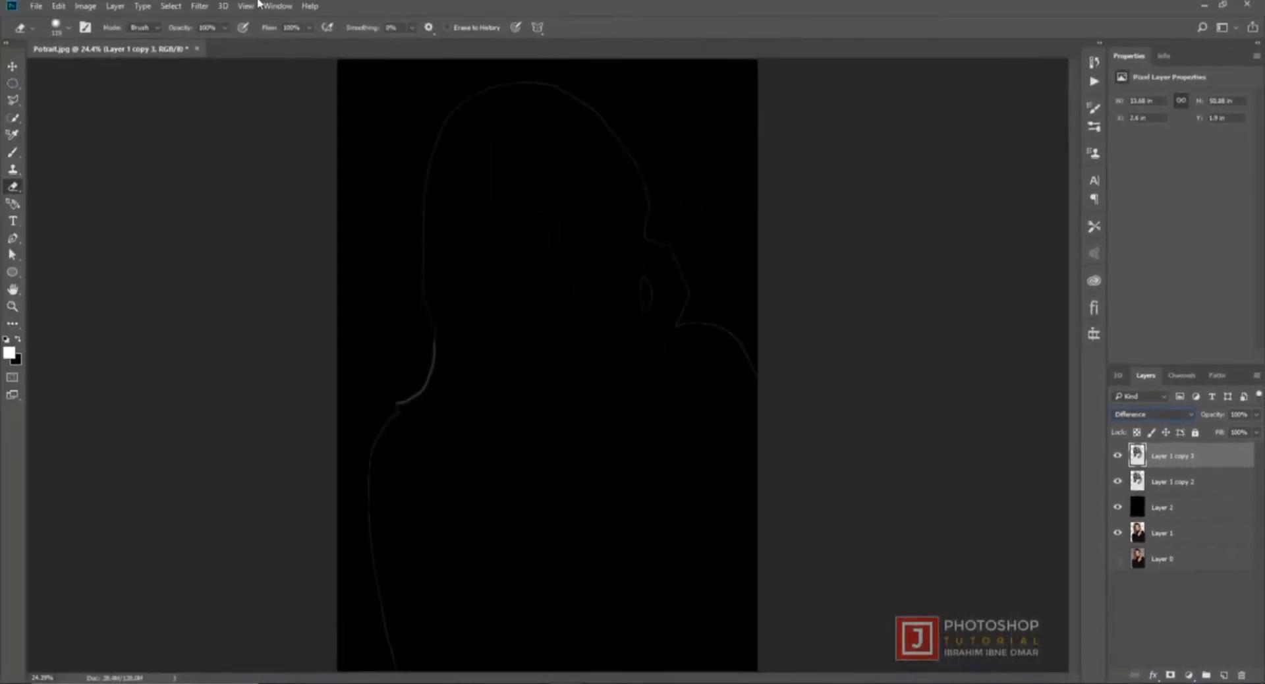
# - Invert the colors of the topmost layer, Layer 1 copy 3
pyautogui.click(85, 6)
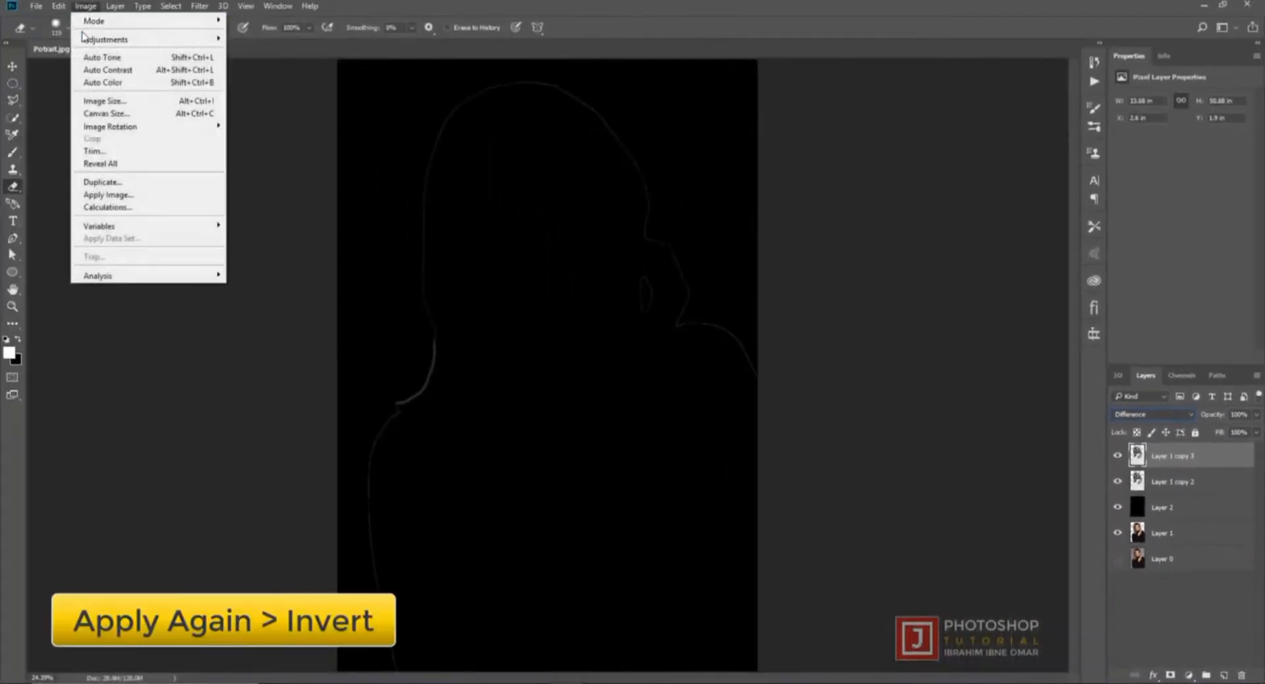
pyautogui.moveTo(138, 41)
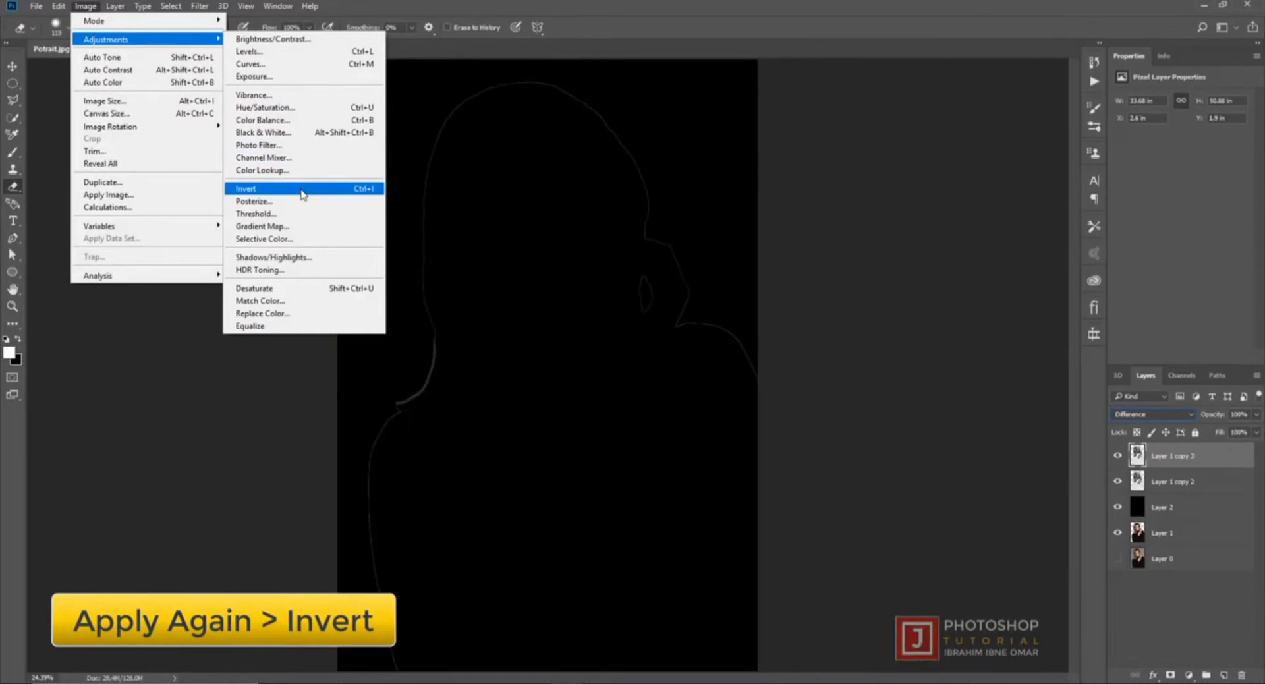
pyautogui.click(302, 190)
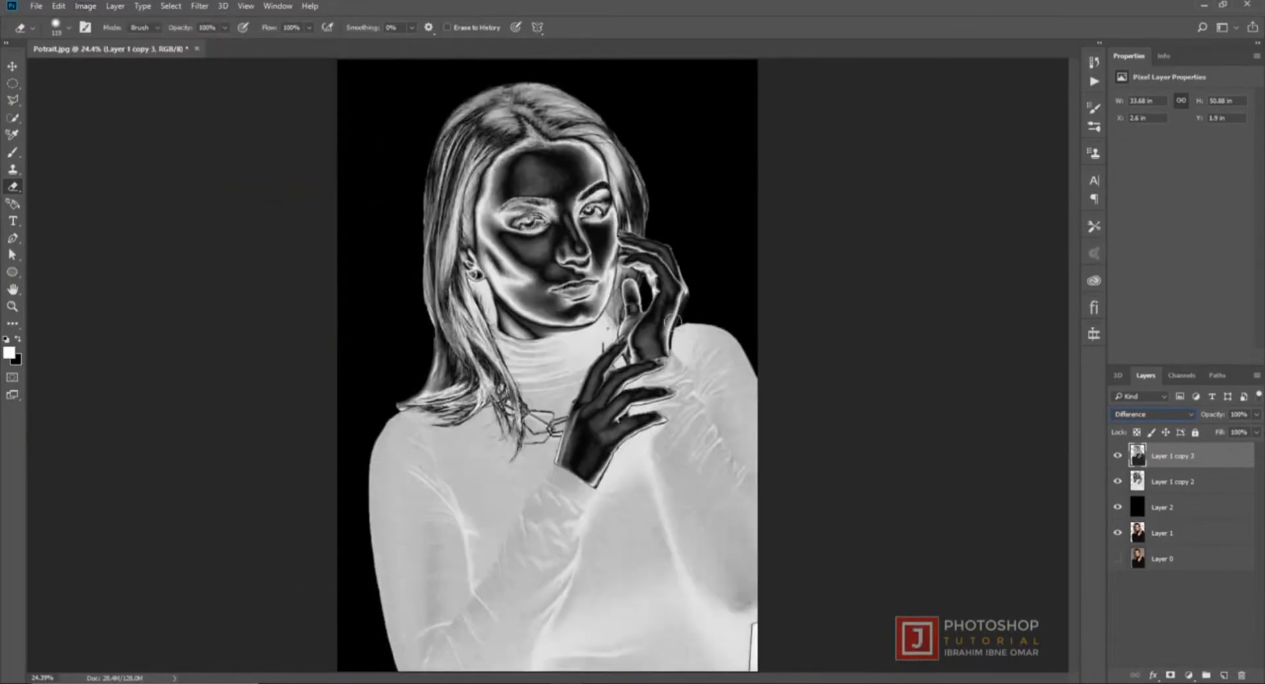
# - Merge Layer 1 copy 3 and Layer 1 copy 2 into a single layer
pyautogui.keyDown('shift'); pyautogui.click(1192, 488); pyautogui.keyUp('shift')
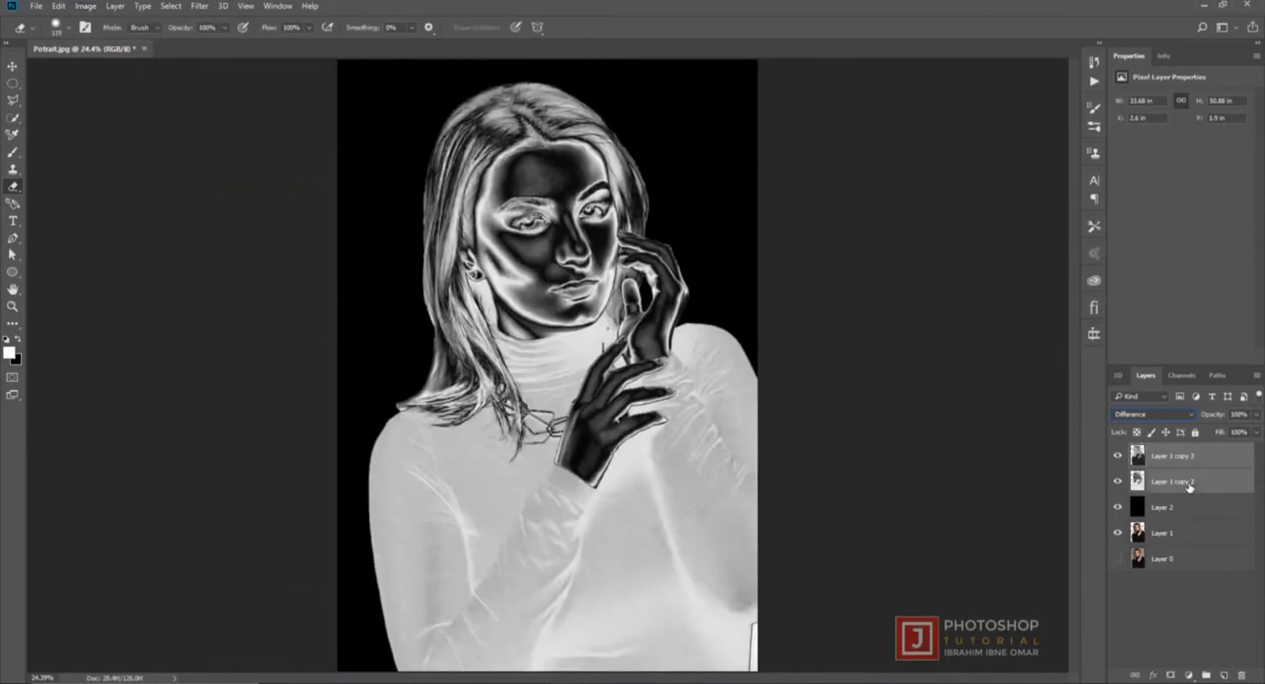
pyautogui.rightClick(1204, 482)
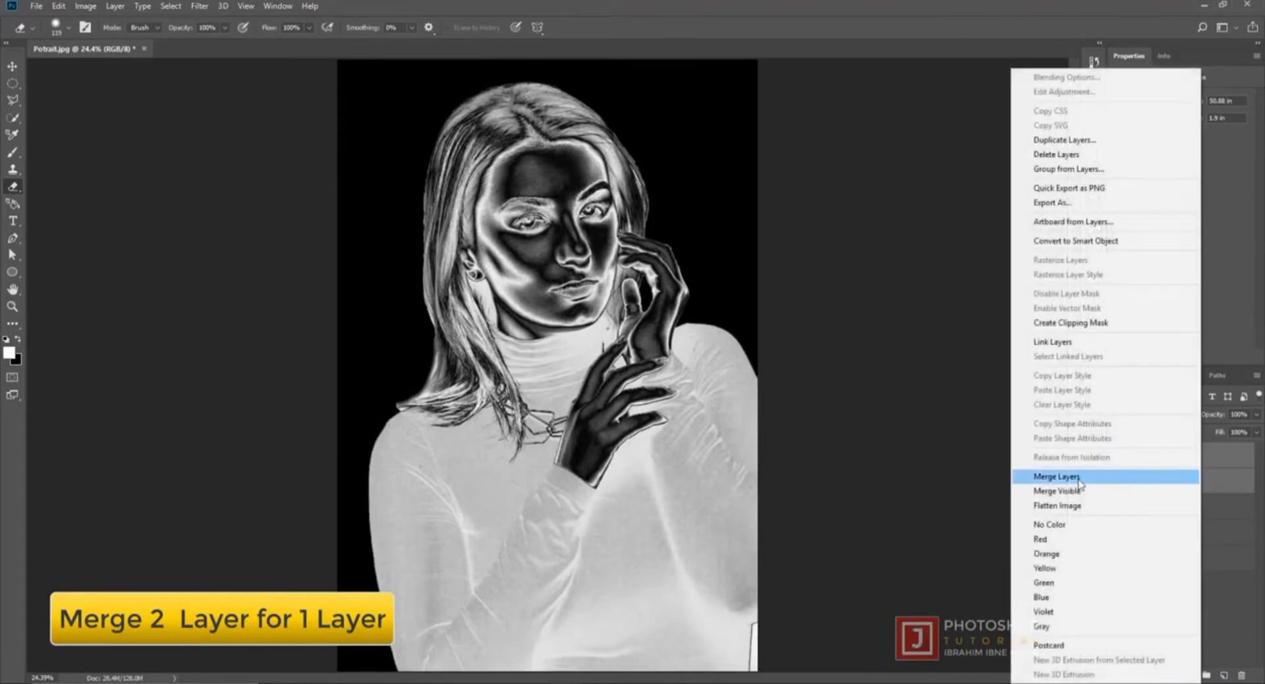
pyautogui.click(1097, 481)
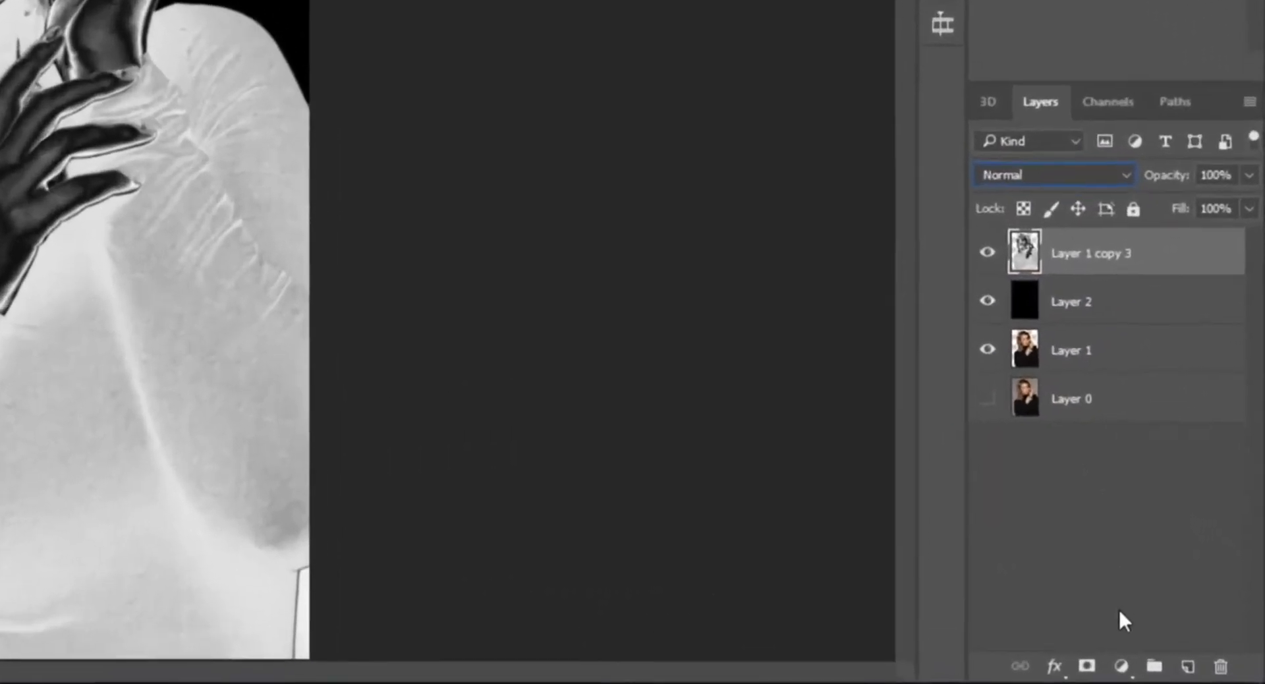
# - Add a Gradient Map adjustment layer above Layer 1 copy 3 and clip it to that layer
pyautogui.click(1117, 668)
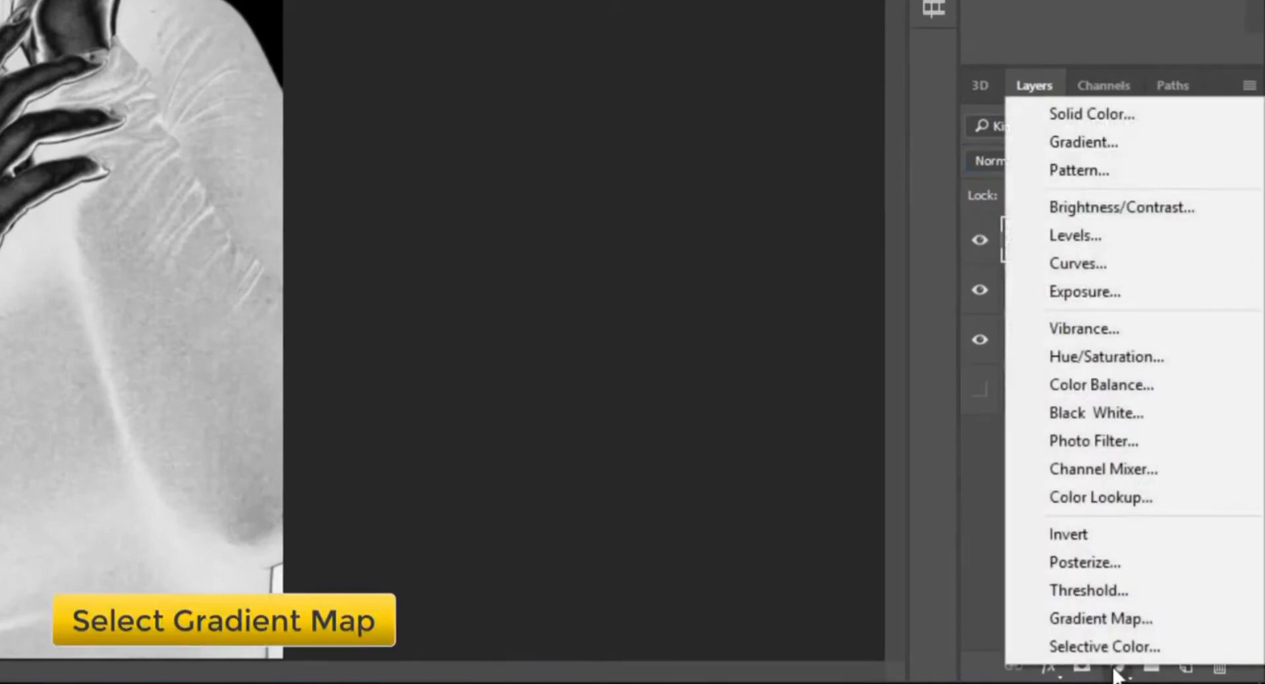
pyautogui.click(1145, 619)
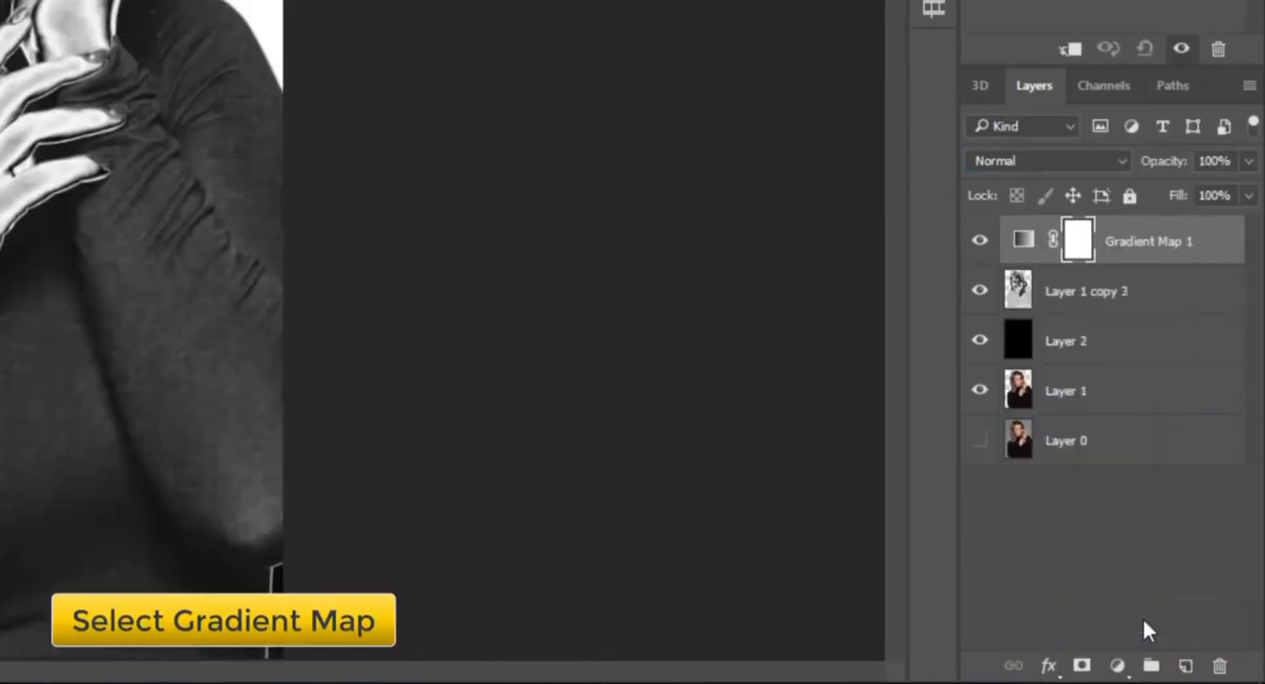
pyautogui.rightClick(1164, 251)
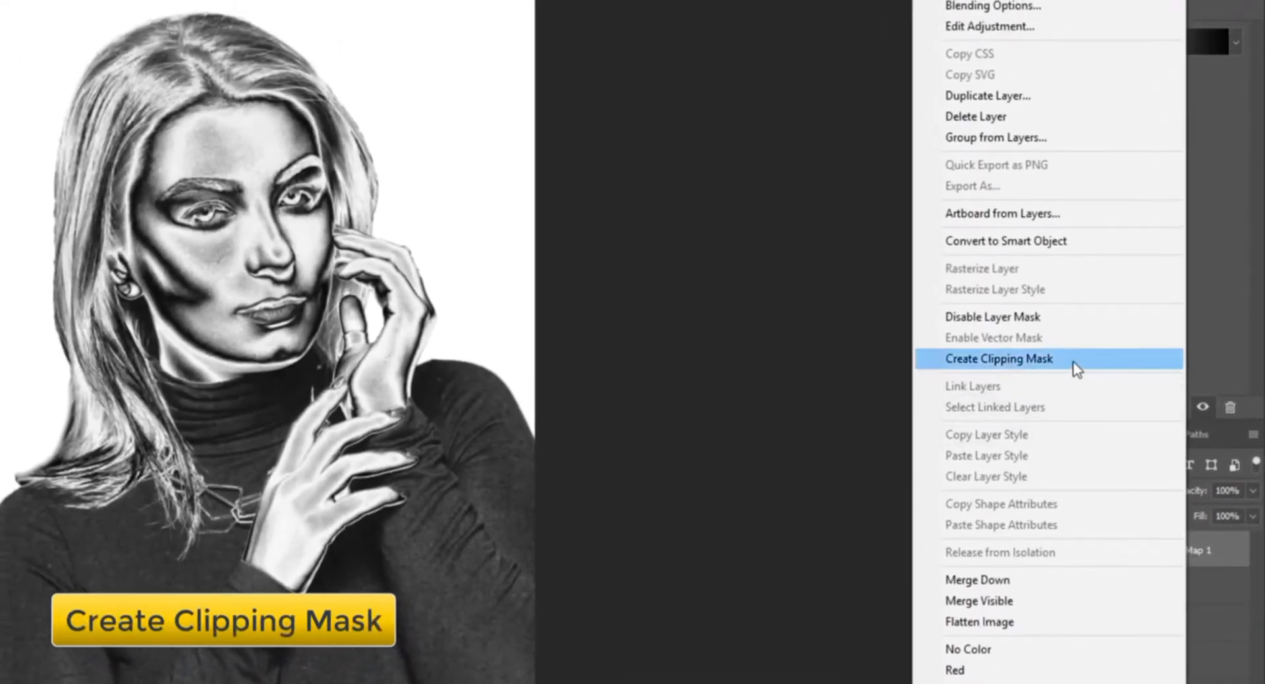
pyautogui.click(1076, 361)
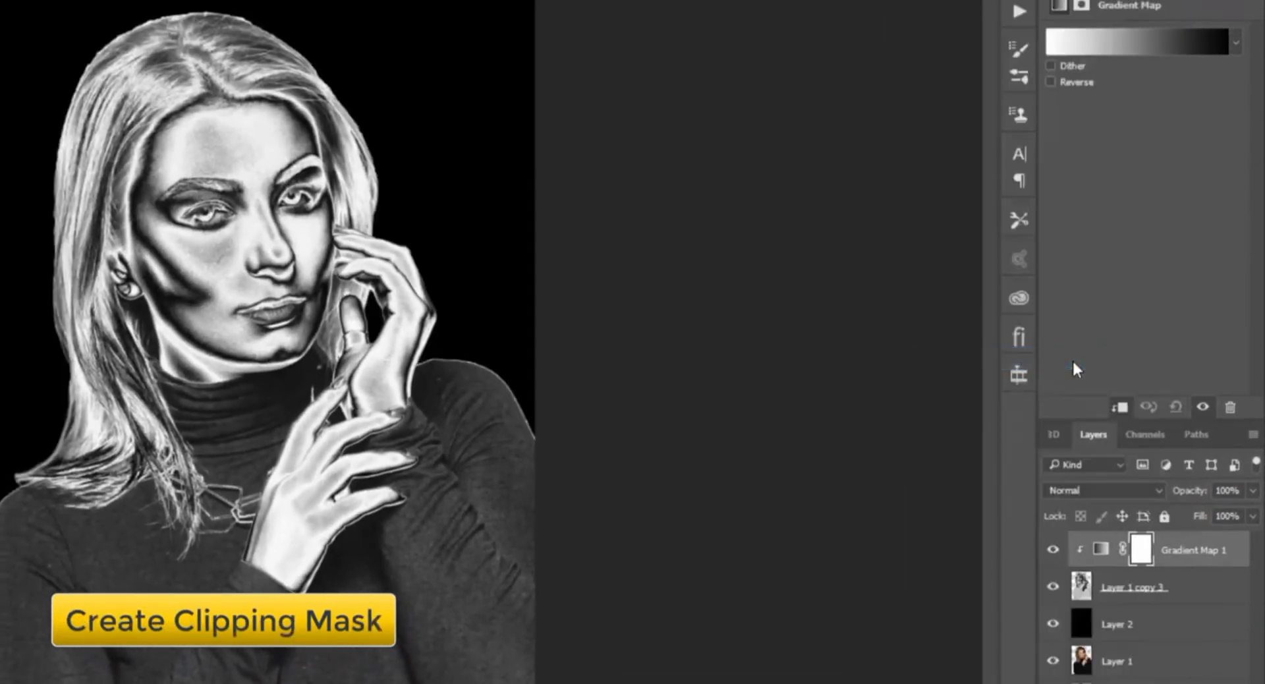
# - Base the gradient map on the Yellow, Violet preset and set its violet end stop's color to dark brown #572100
pyautogui.click(1125, 43)
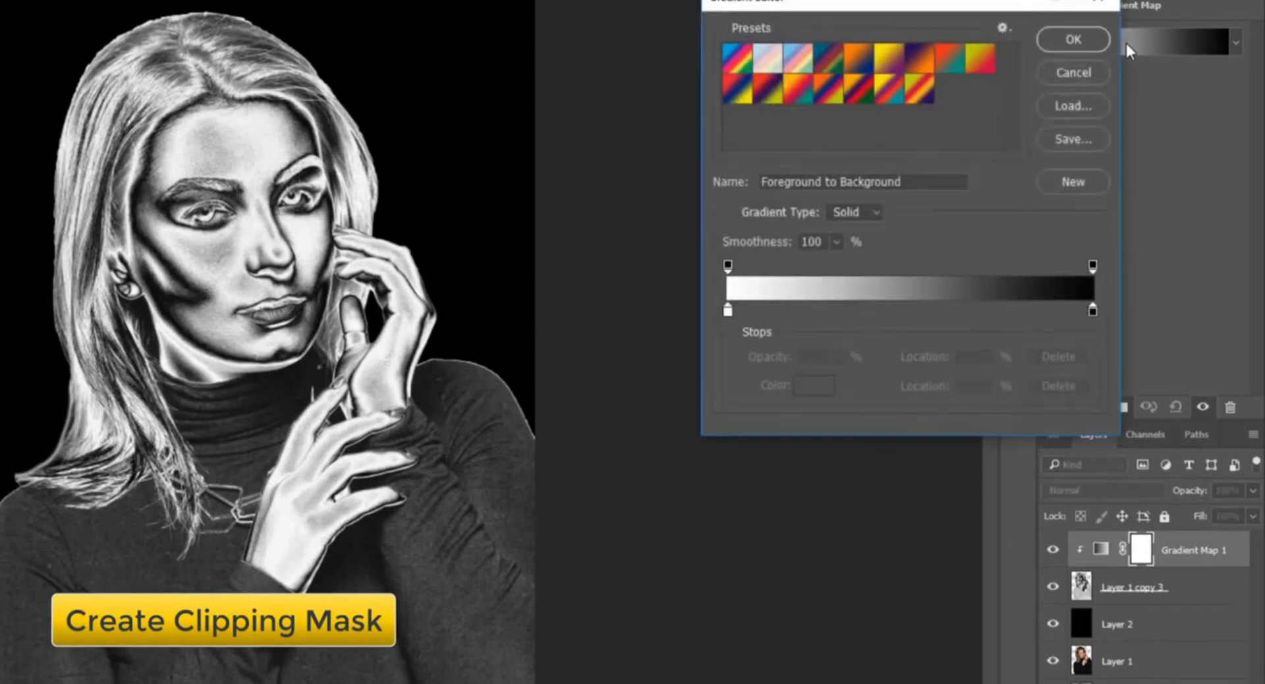
pyautogui.click(890, 60)
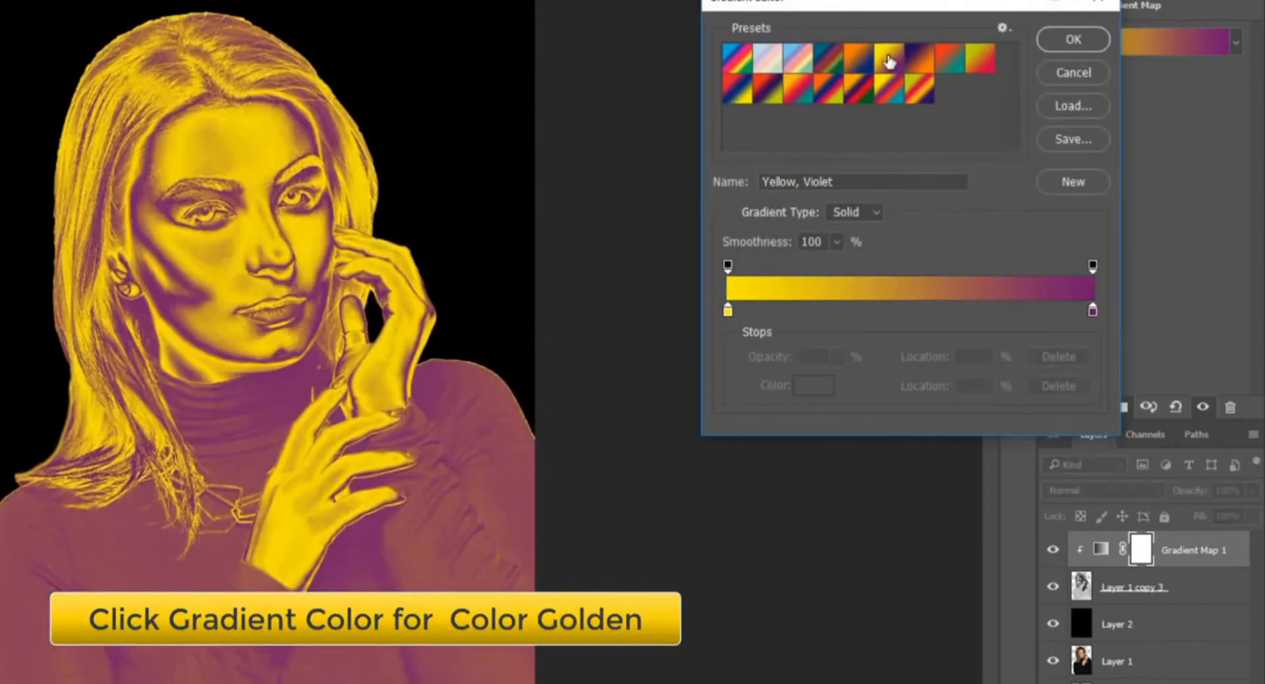
pyautogui.click(1094, 308)
pyautogui.click(815, 386)
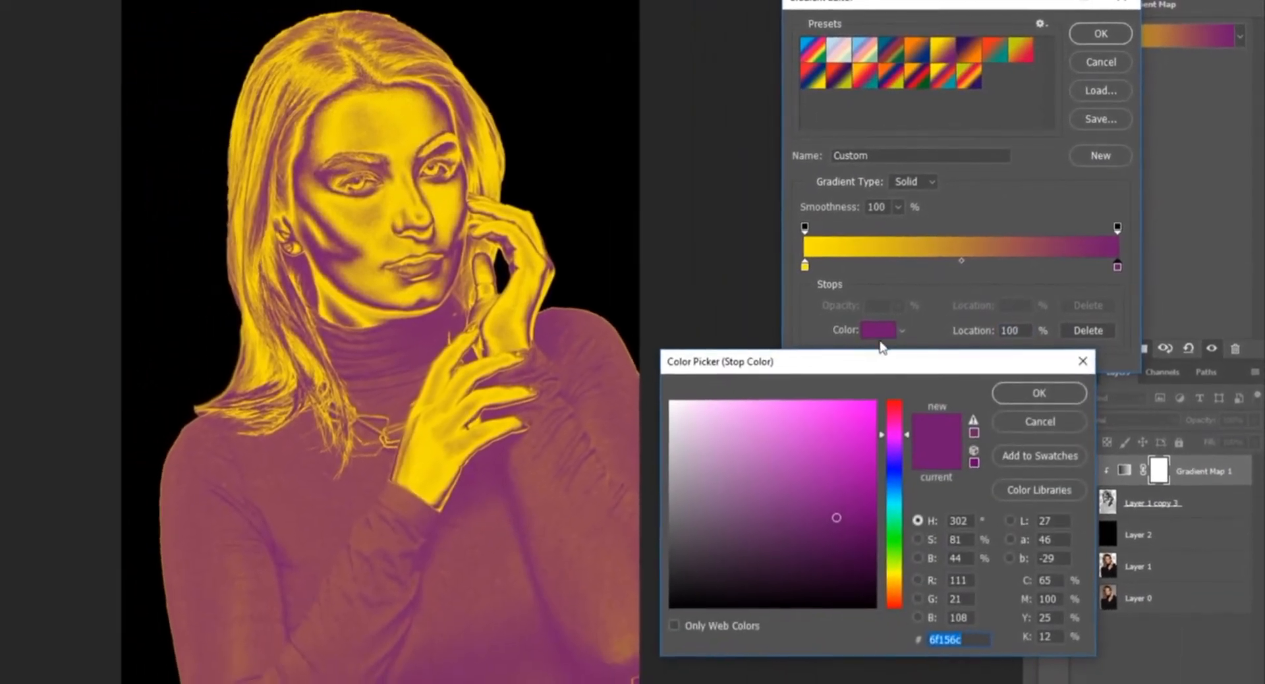
pyautogui.click(895, 575)
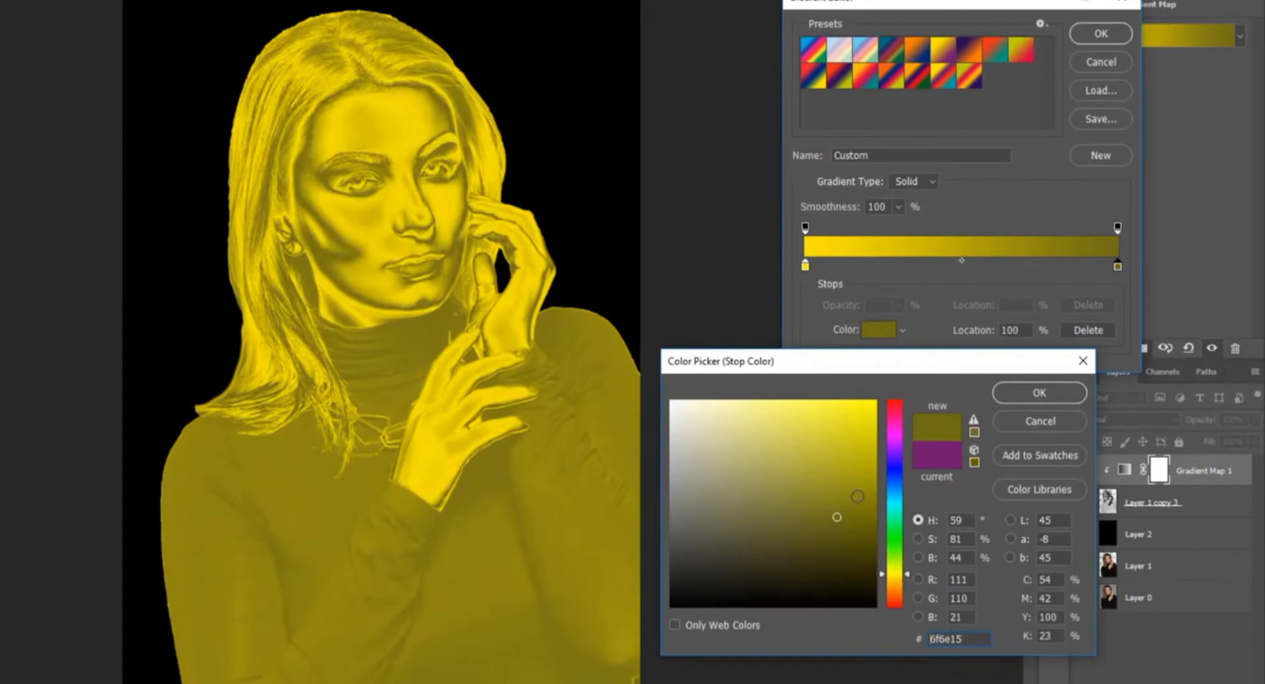
pyautogui.click(888, 585)
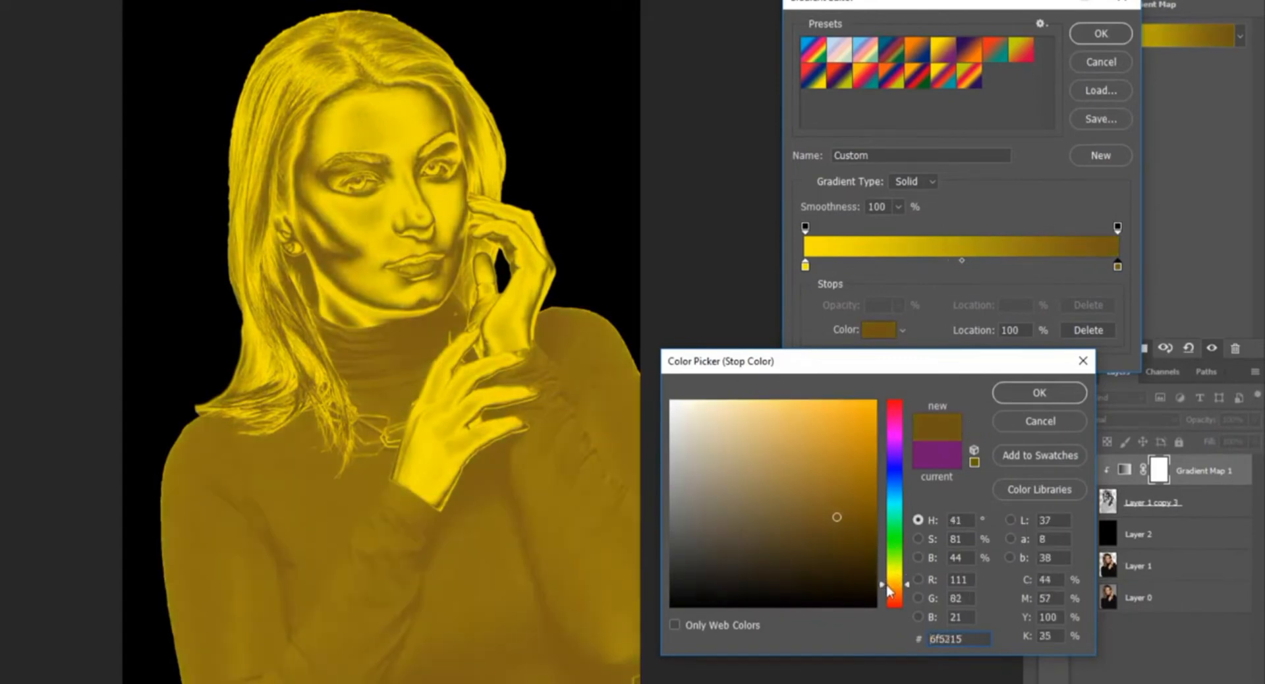
pyautogui.click(885, 586)
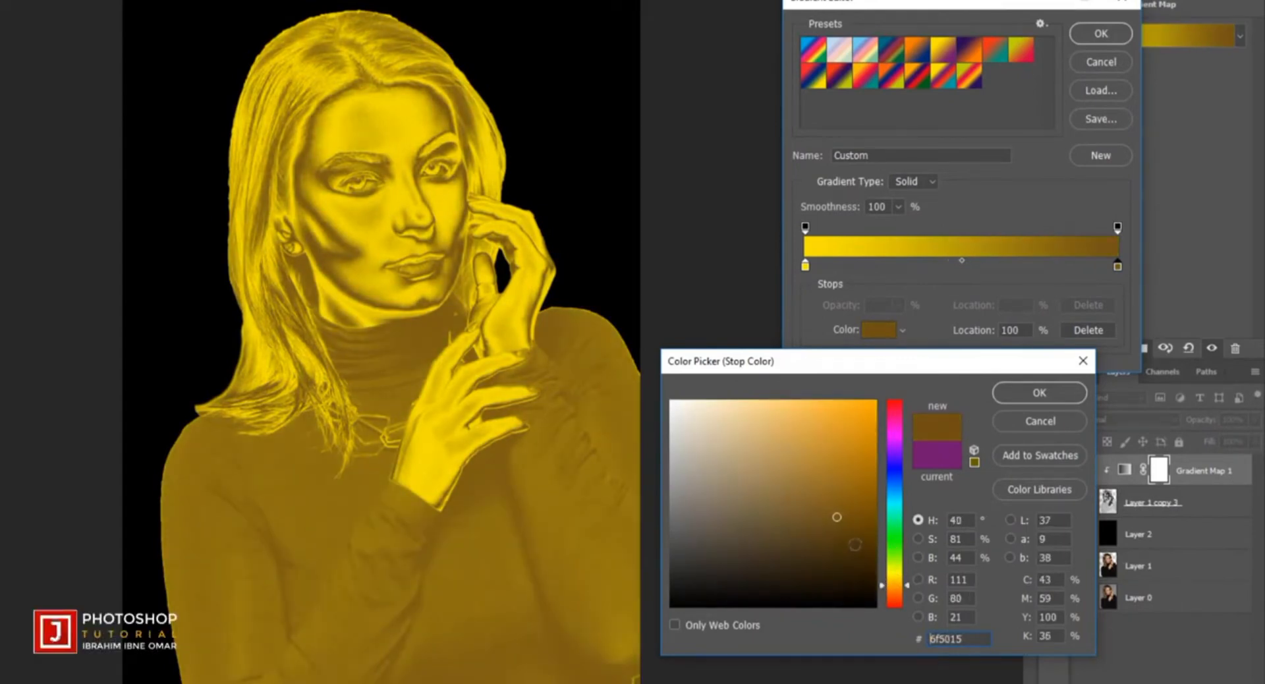
pyautogui.moveTo(837, 517); pyautogui.dragTo(881, 518)
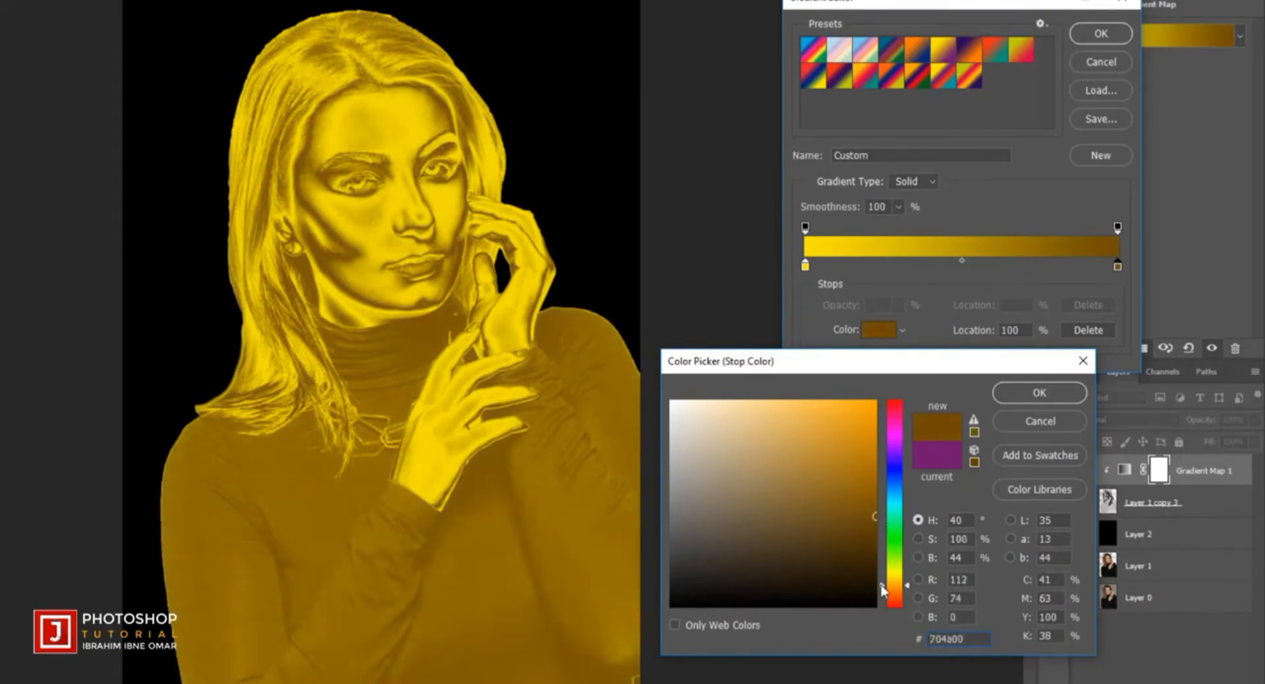
pyautogui.moveTo(881, 584); pyautogui.dragTo(882, 591)
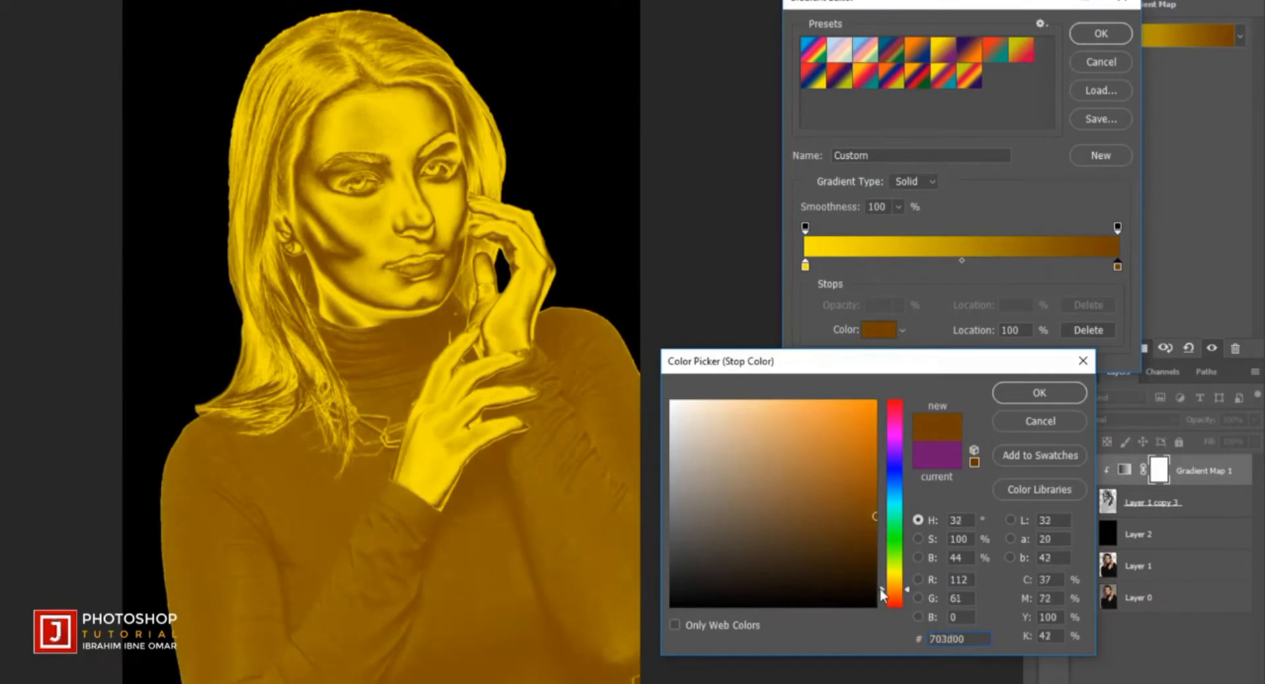
pyautogui.moveTo(882, 587); pyautogui.dragTo(883, 599)
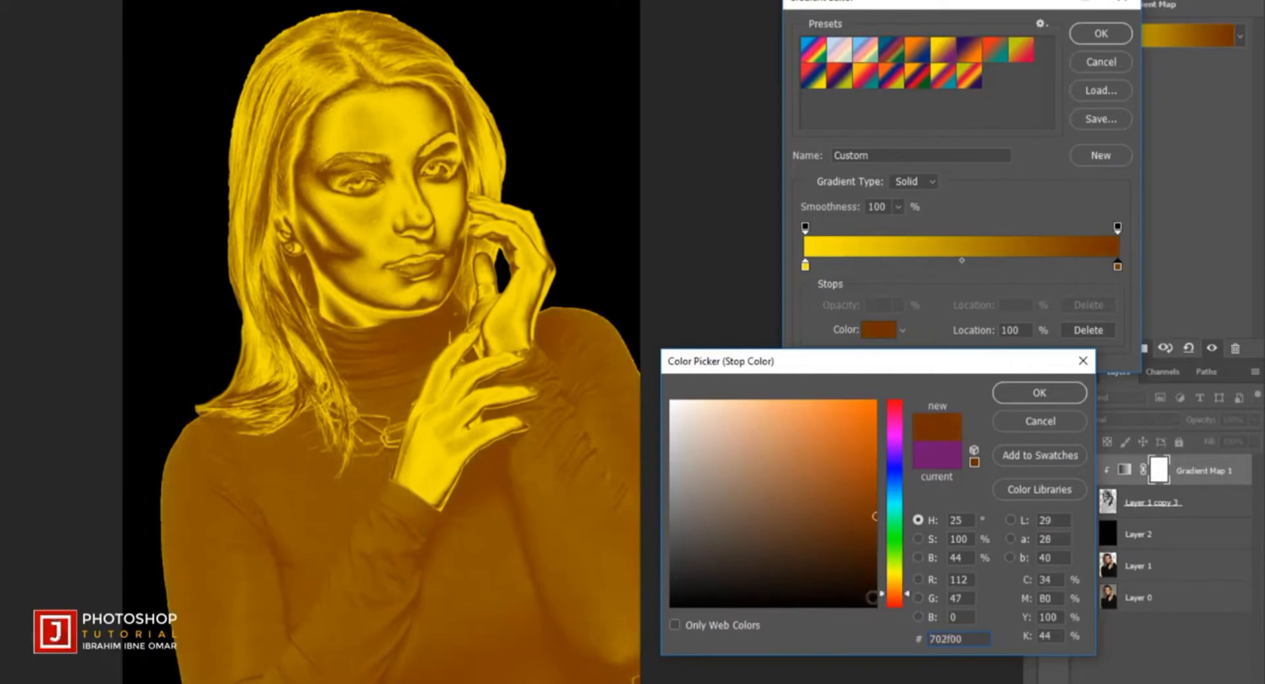
pyautogui.moveTo(883, 600); pyautogui.dragTo(883, 602)
pyautogui.click(875, 536)
pyautogui.moveTo(875, 536); pyautogui.dragTo(876, 536)
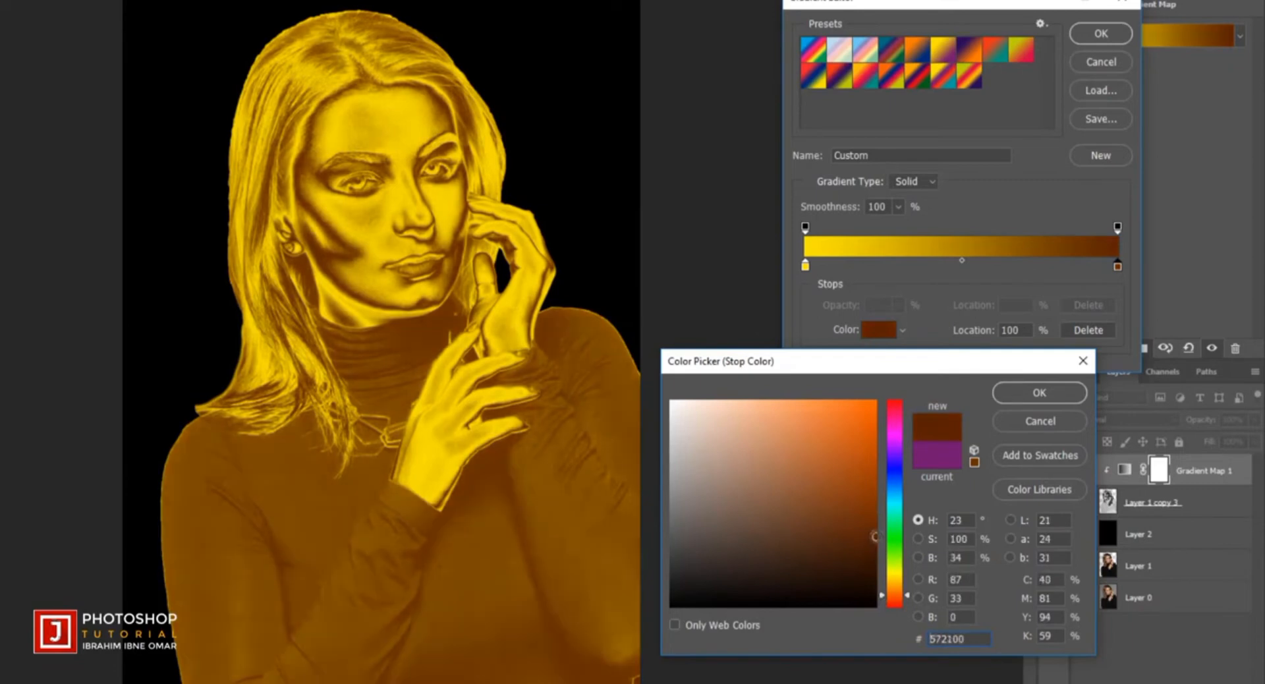
pyautogui.moveTo(975, 645); pyautogui.dragTo(908, 642)
pyautogui.click(1023, 396)
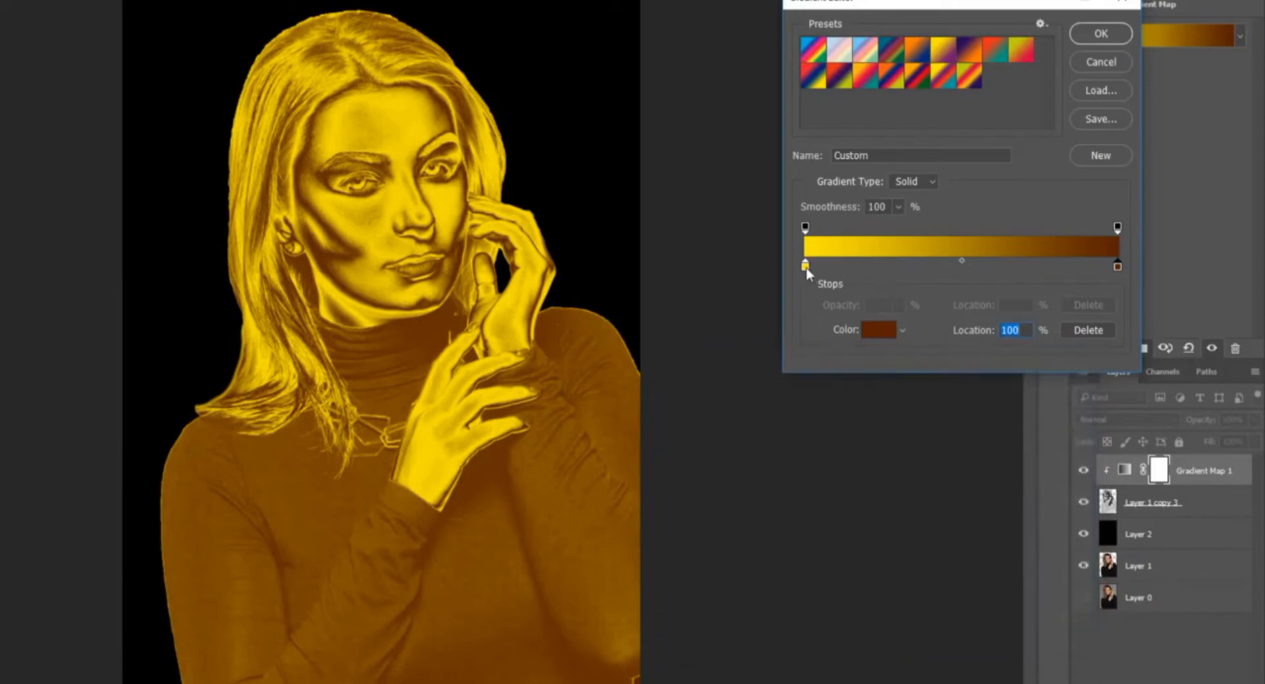
# - Accept #f9e600 as the gradient map's yellow start stop color and apply the edited gradient
pyautogui.click(805, 266)
pyautogui.click(883, 333)
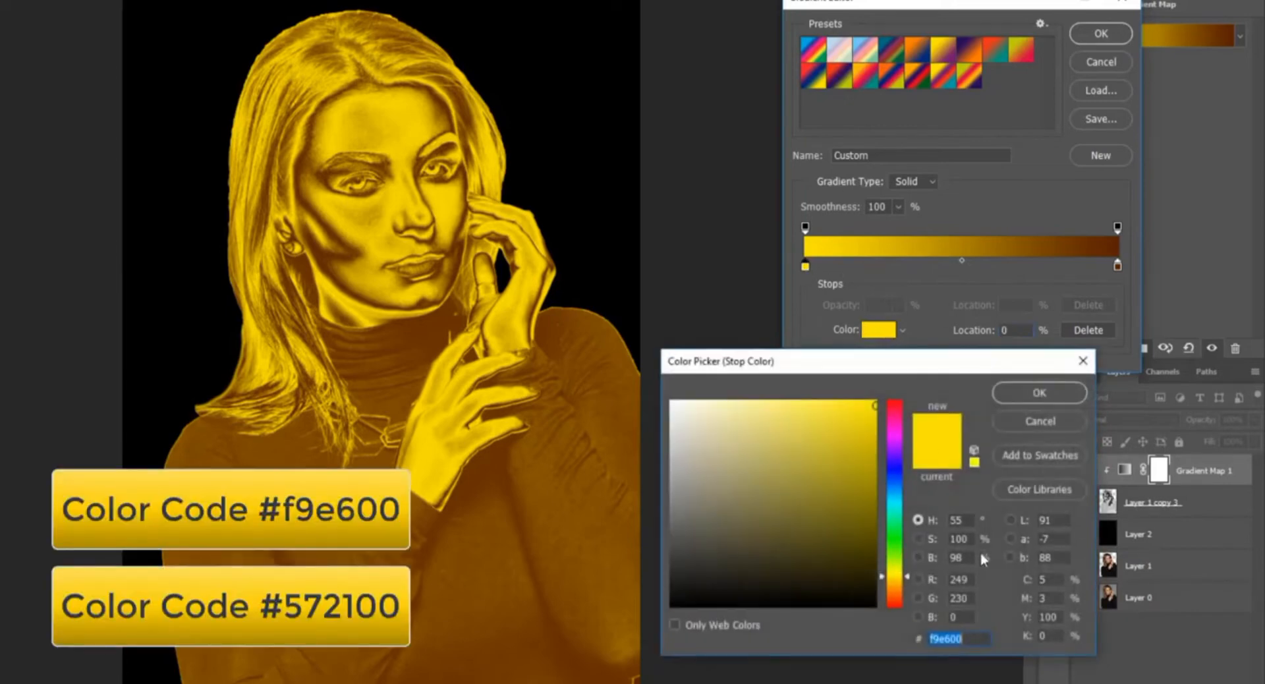
pyautogui.click(974, 640)
pyautogui.moveTo(975, 637); pyautogui.dragTo(918, 641)
pyautogui.click(1048, 393)
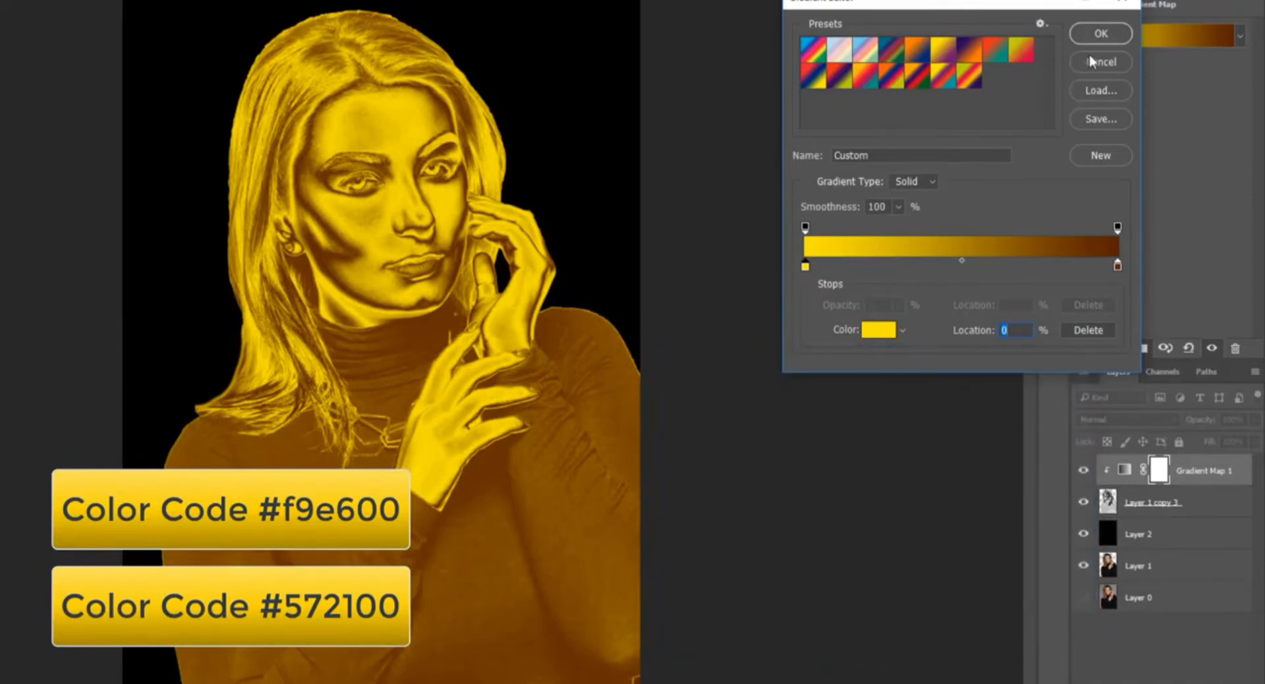
pyautogui.click(1103, 35)
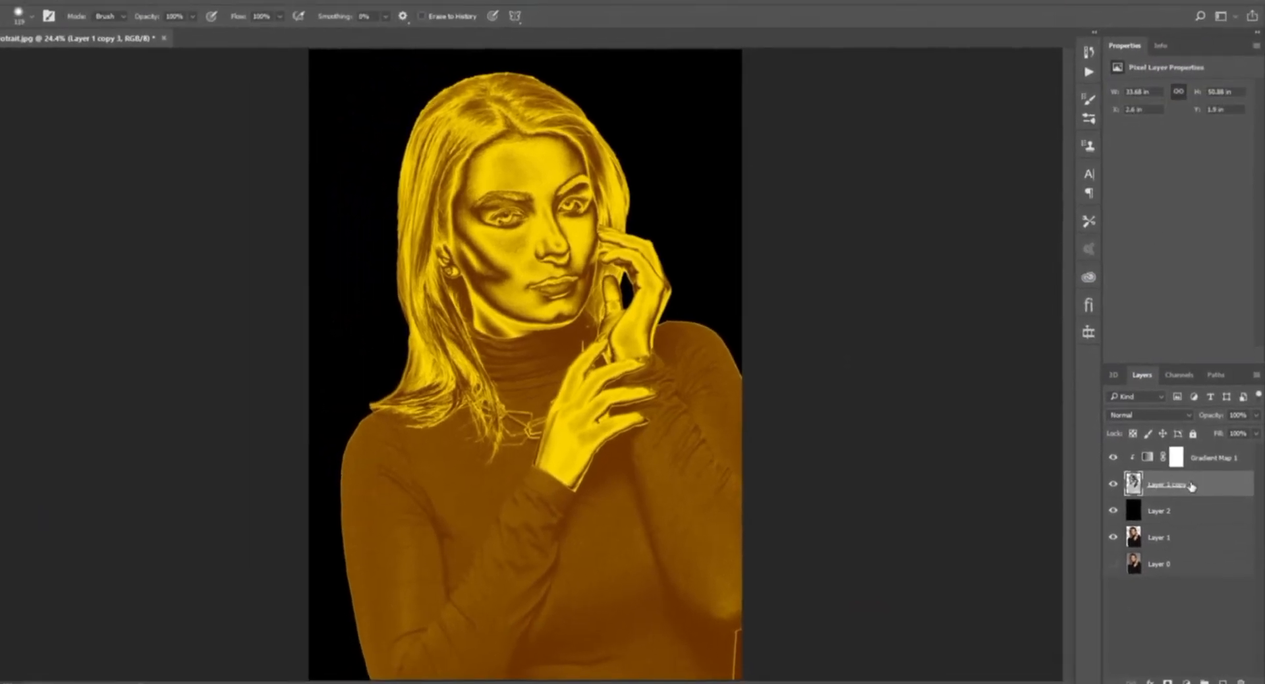
pyautogui.scroll(3, 554, 100)
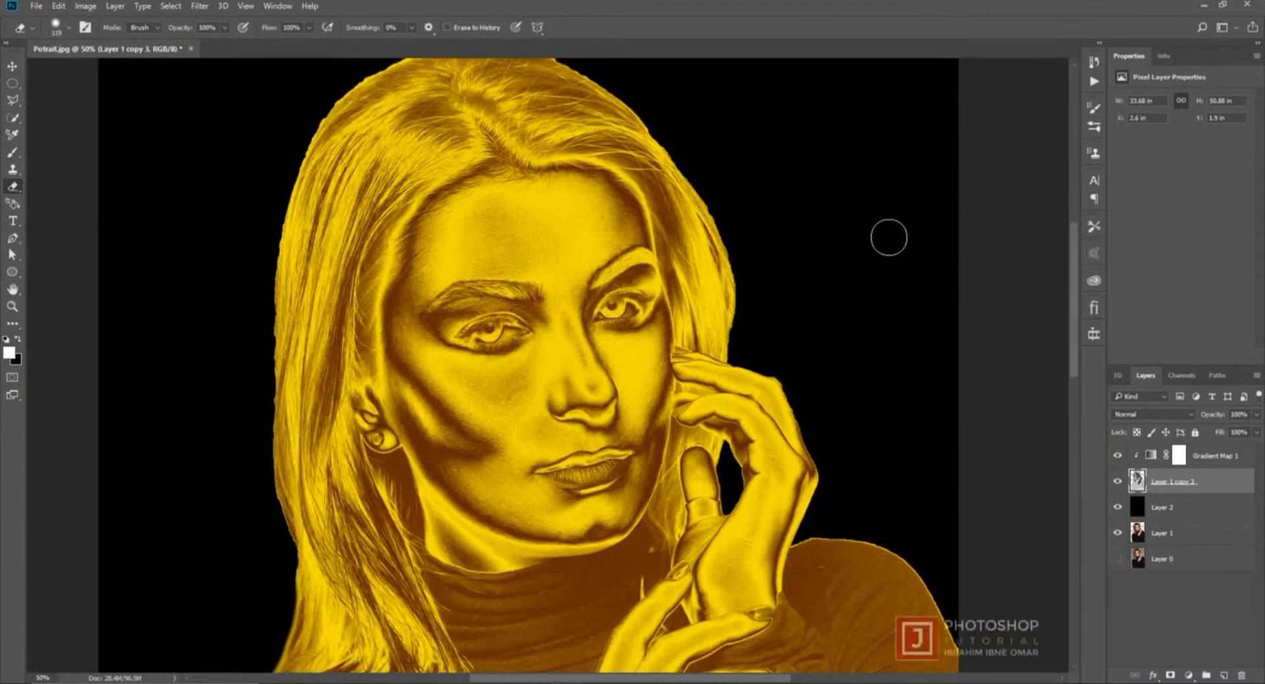
pyautogui.hotkey('ctrl', '0')
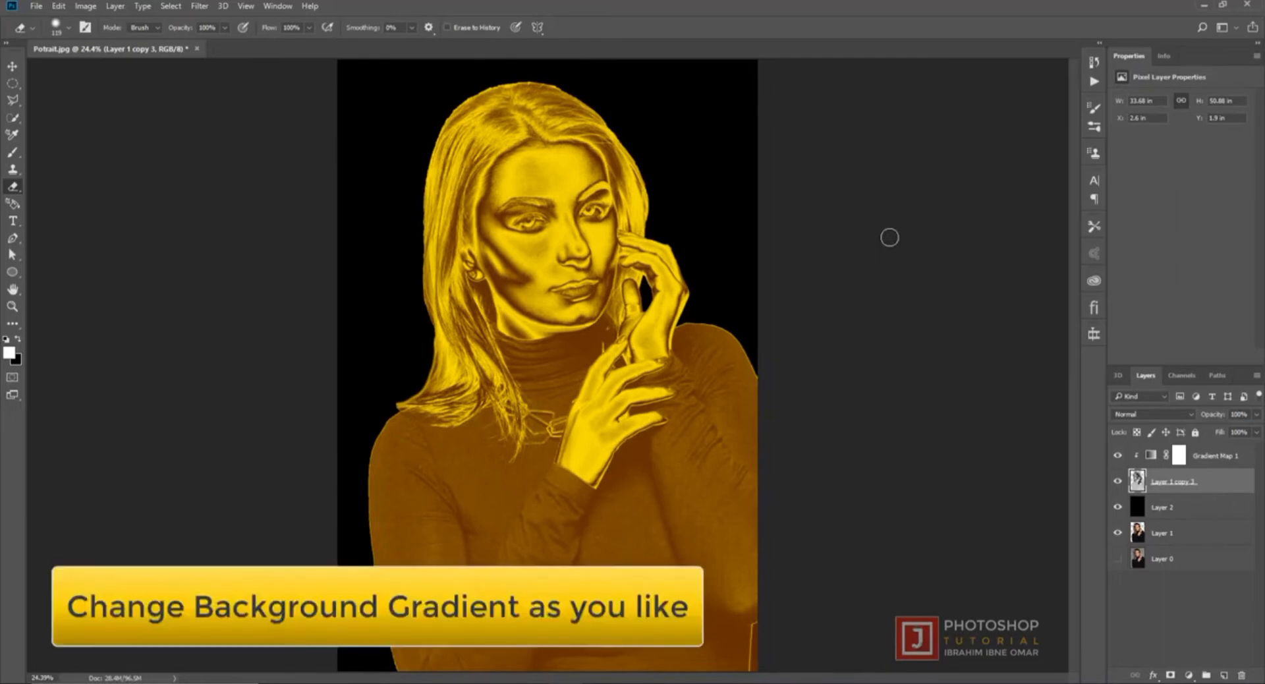
# - Add a Gradient Fill layer directly above Layer 2 using the Yellow, Violet preset
pyautogui.click(1209, 509)
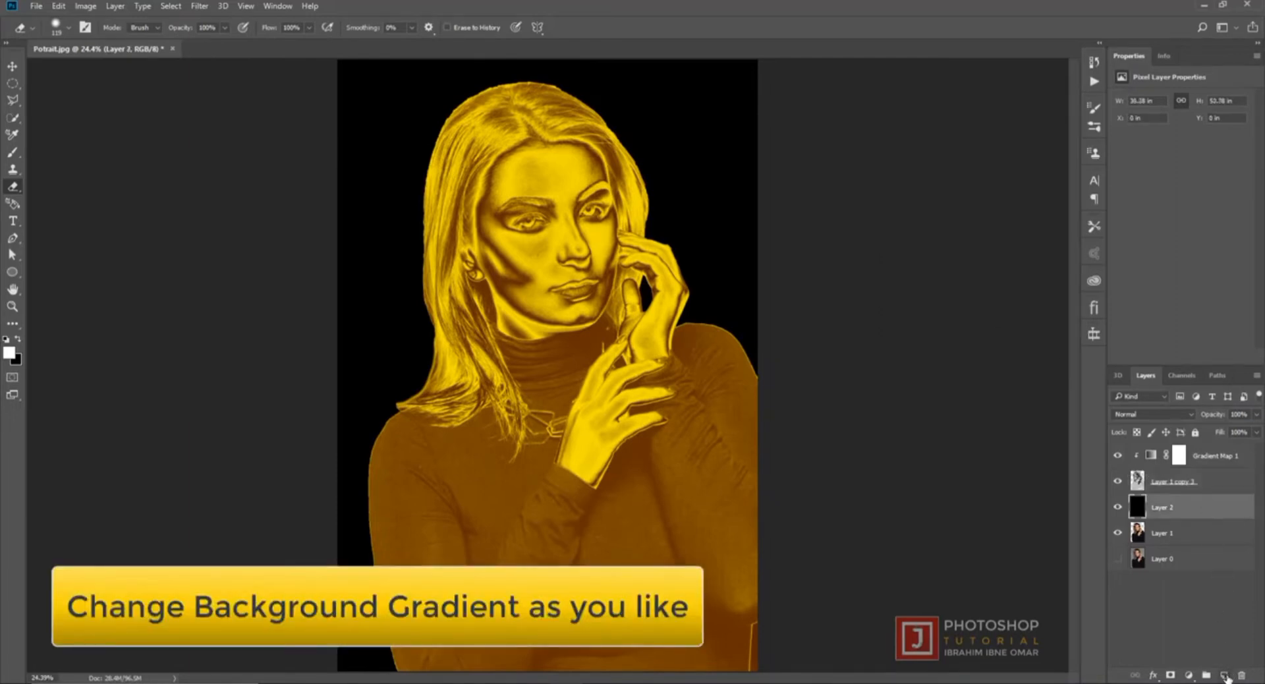
pyautogui.click(1190, 675)
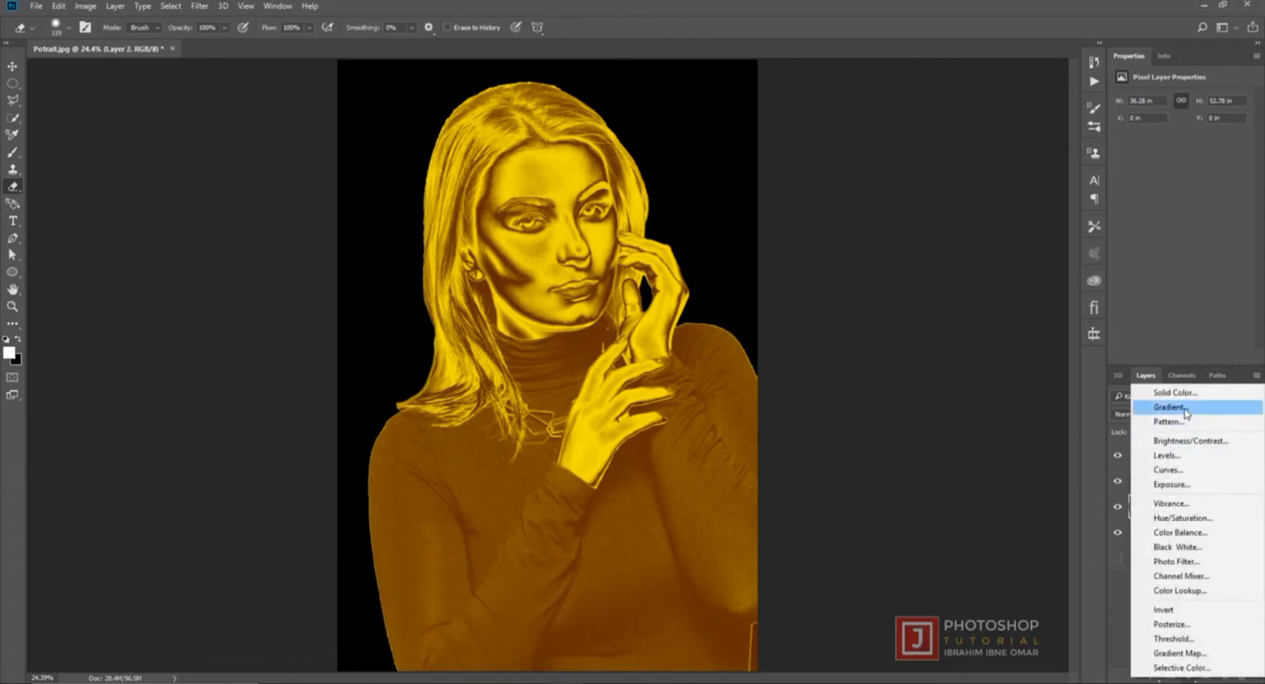
pyautogui.click(1184, 408)
pyautogui.click(1064, 199)
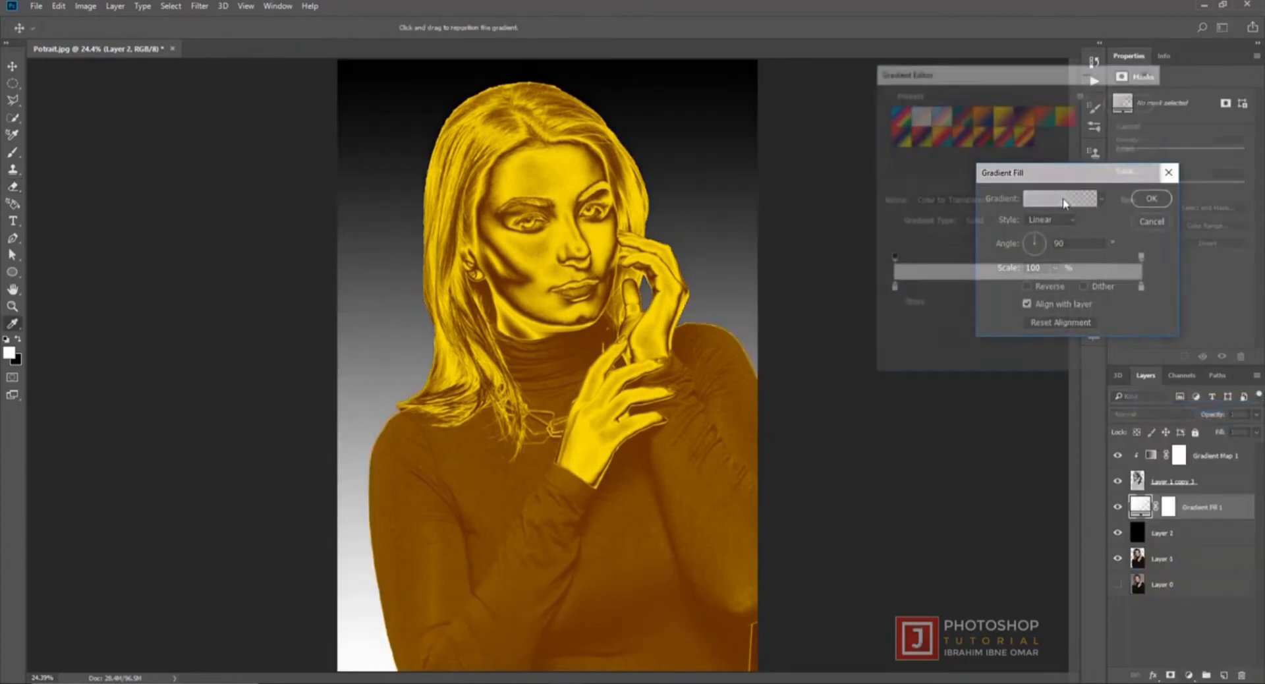
pyautogui.click(1003, 118)
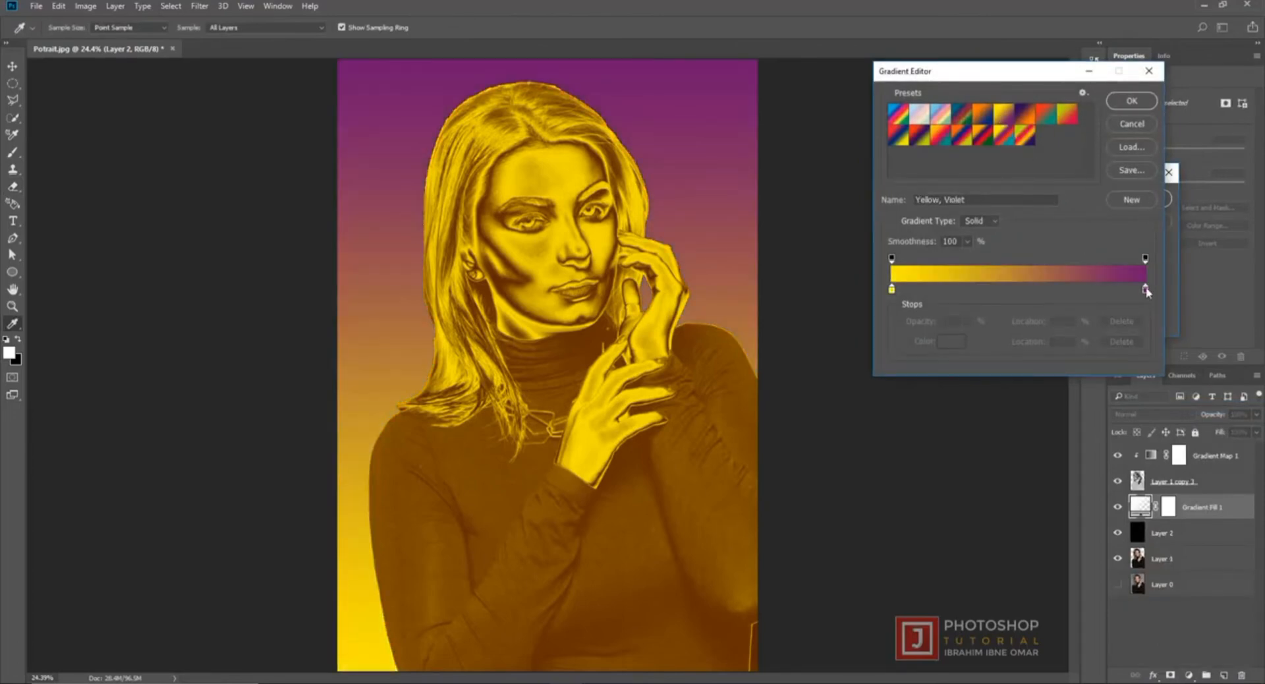
# - Set the gradient fill's violet end stop to black #000000 and reverse the gradient
pyautogui.click(1146, 288)
pyautogui.click(949, 339)
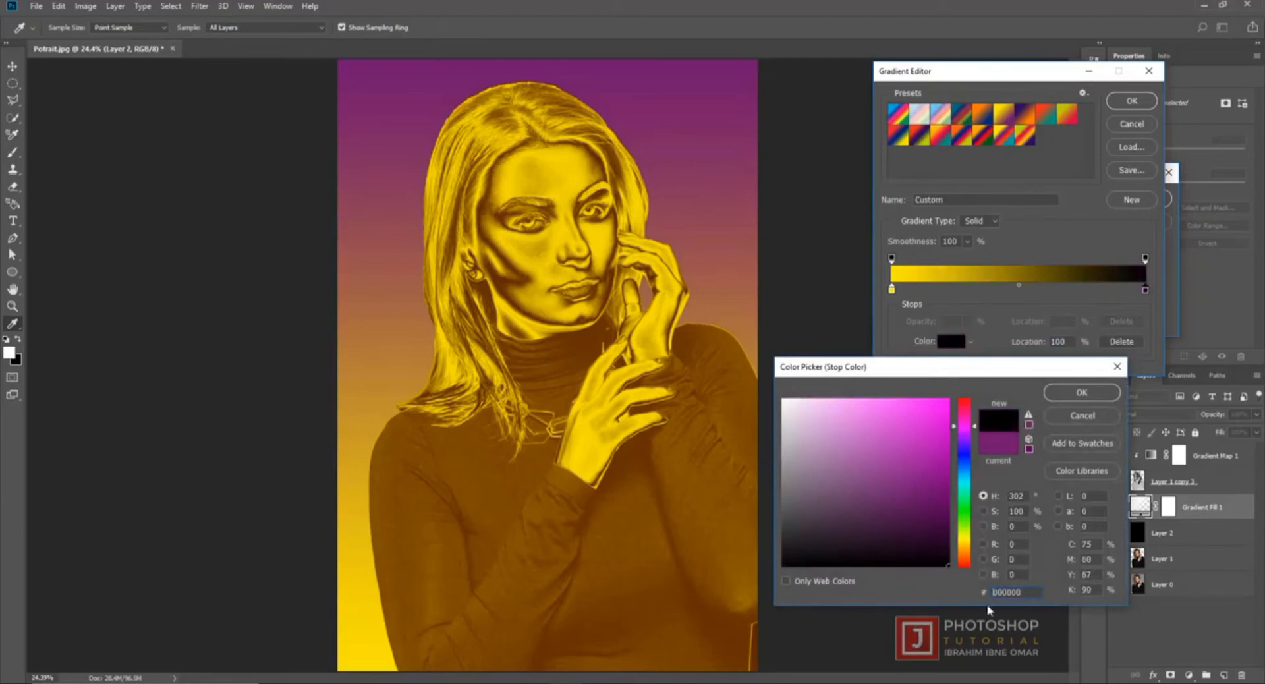
pyautogui.moveTo(915, 551); pyautogui.dragTo(998, 613)
pyautogui.click(1082, 392)
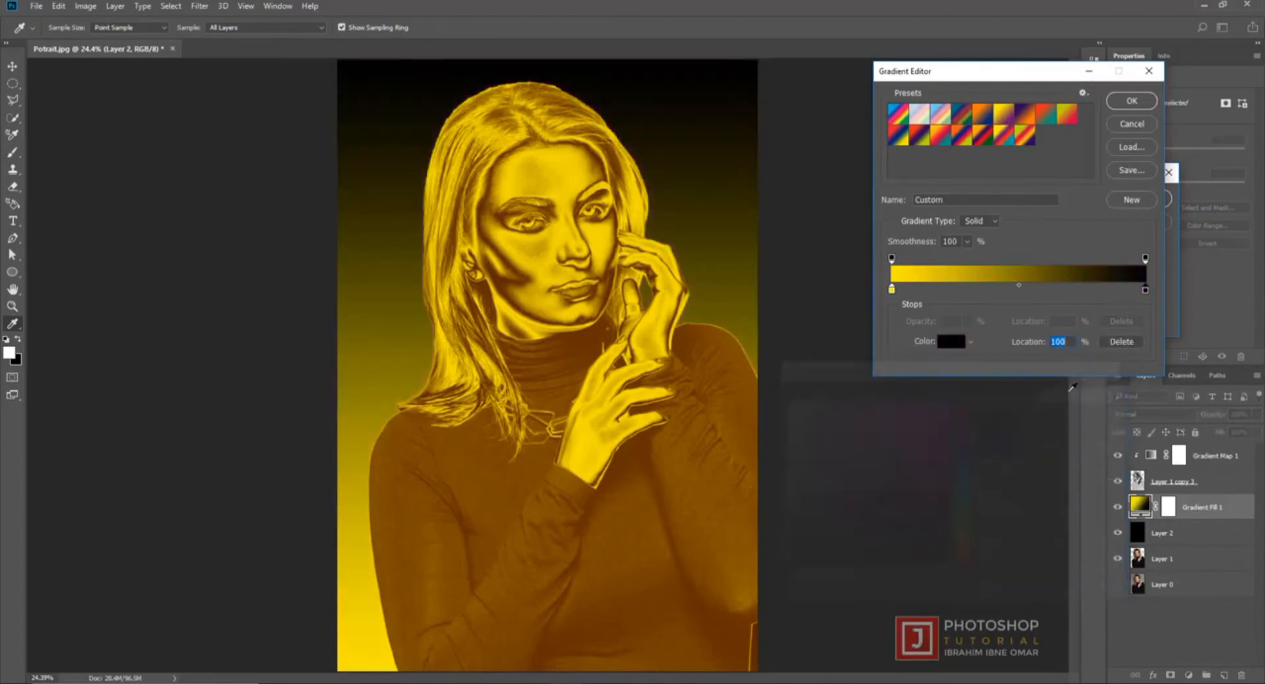
pyautogui.click(1133, 101)
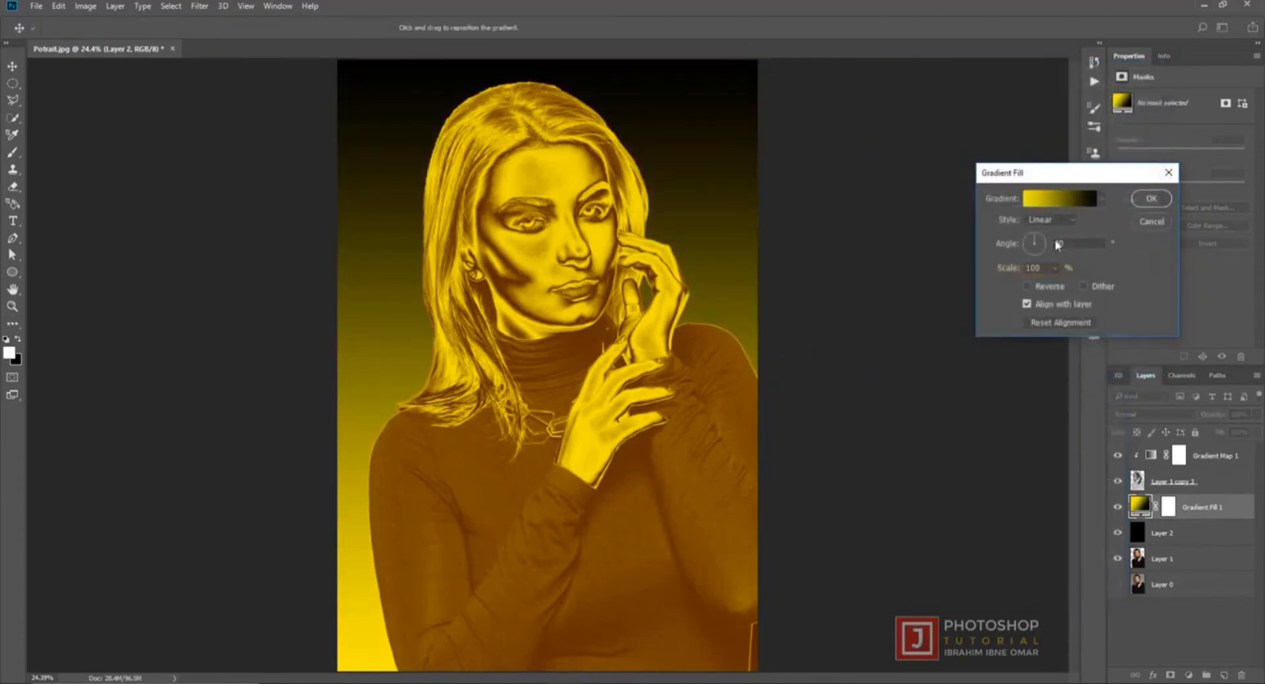
pyautogui.click(1028, 286)
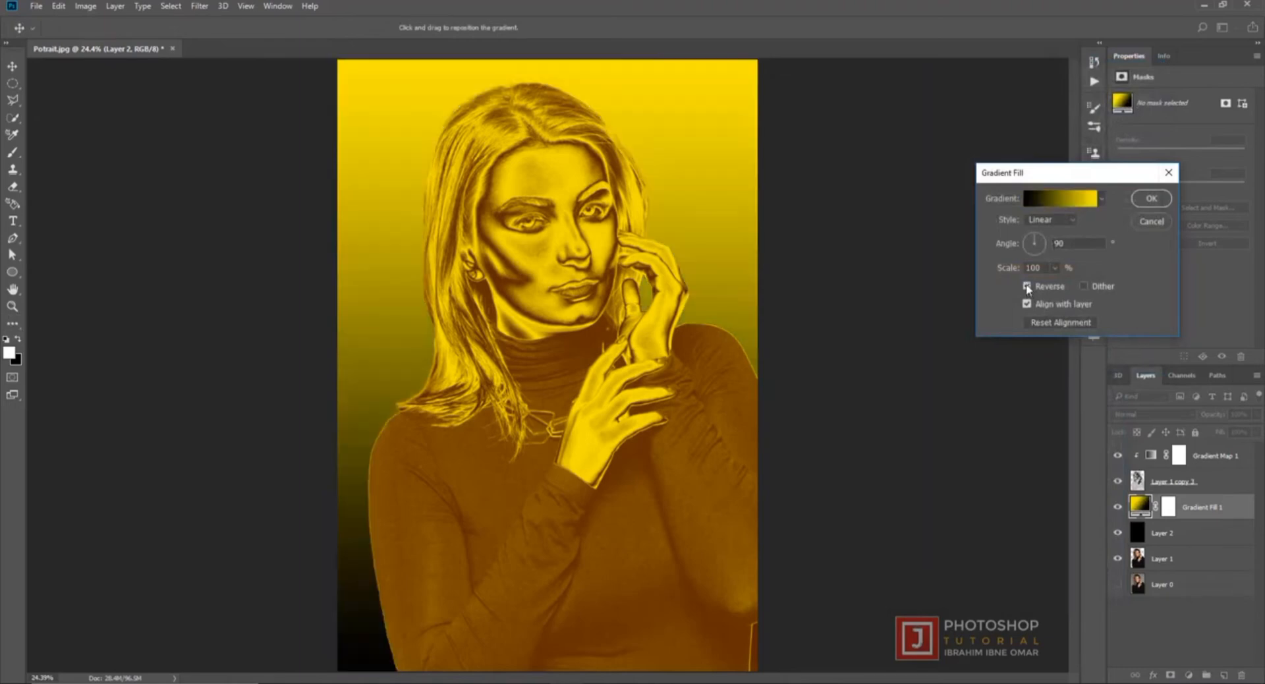
# - Change the gradient fill's yellow start stop to orange #f9b000
pyautogui.click(1054, 200)
pyautogui.click(893, 291)
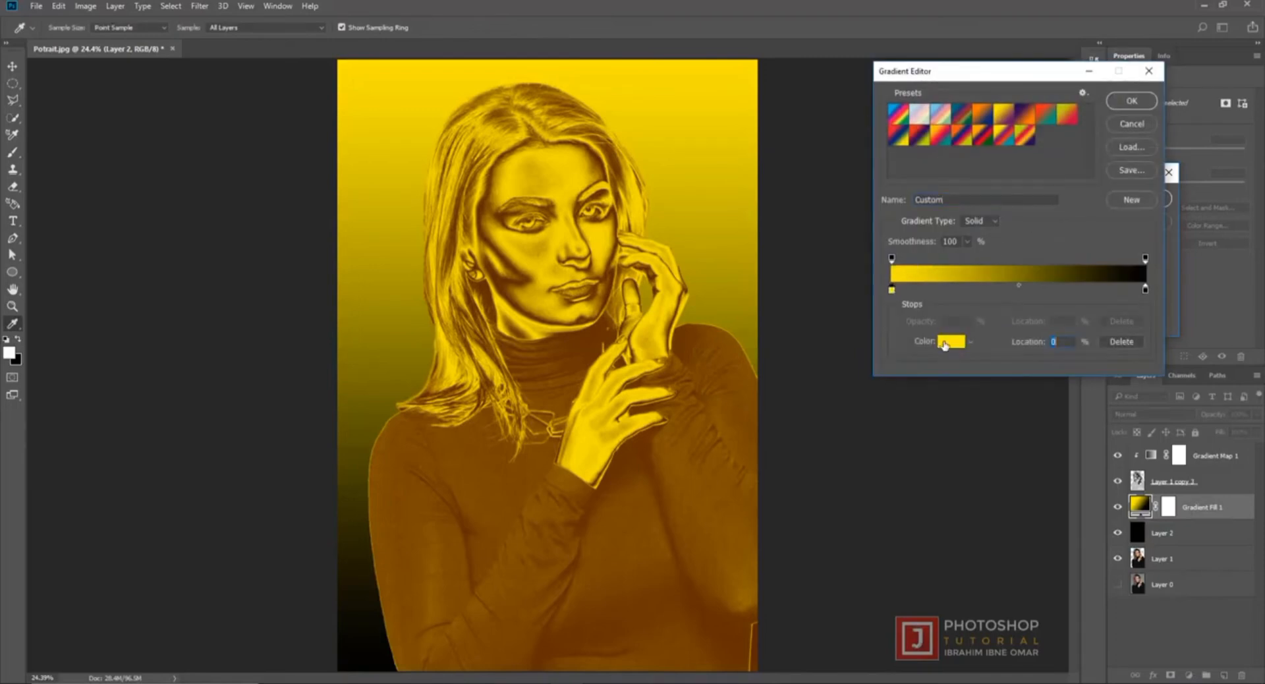
pyautogui.click(949, 341)
pyautogui.moveTo(957, 545); pyautogui.dragTo(959, 556)
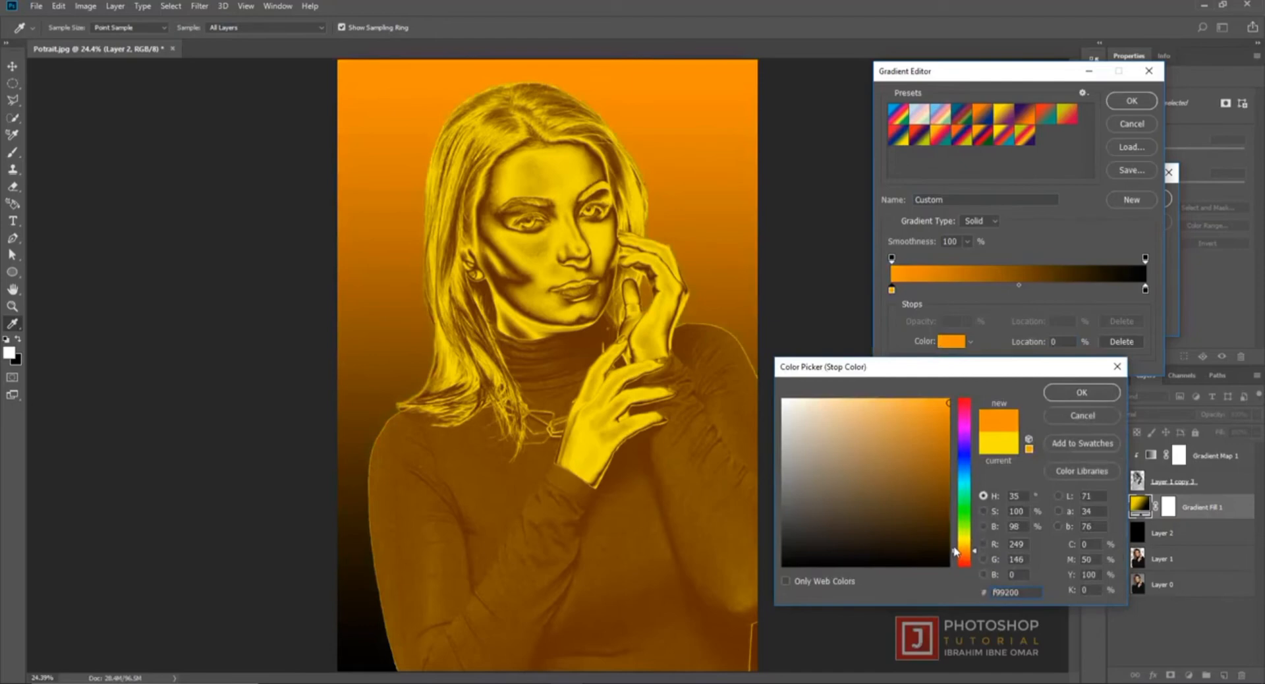
pyautogui.moveTo(954, 552); pyautogui.dragTo(955, 551)
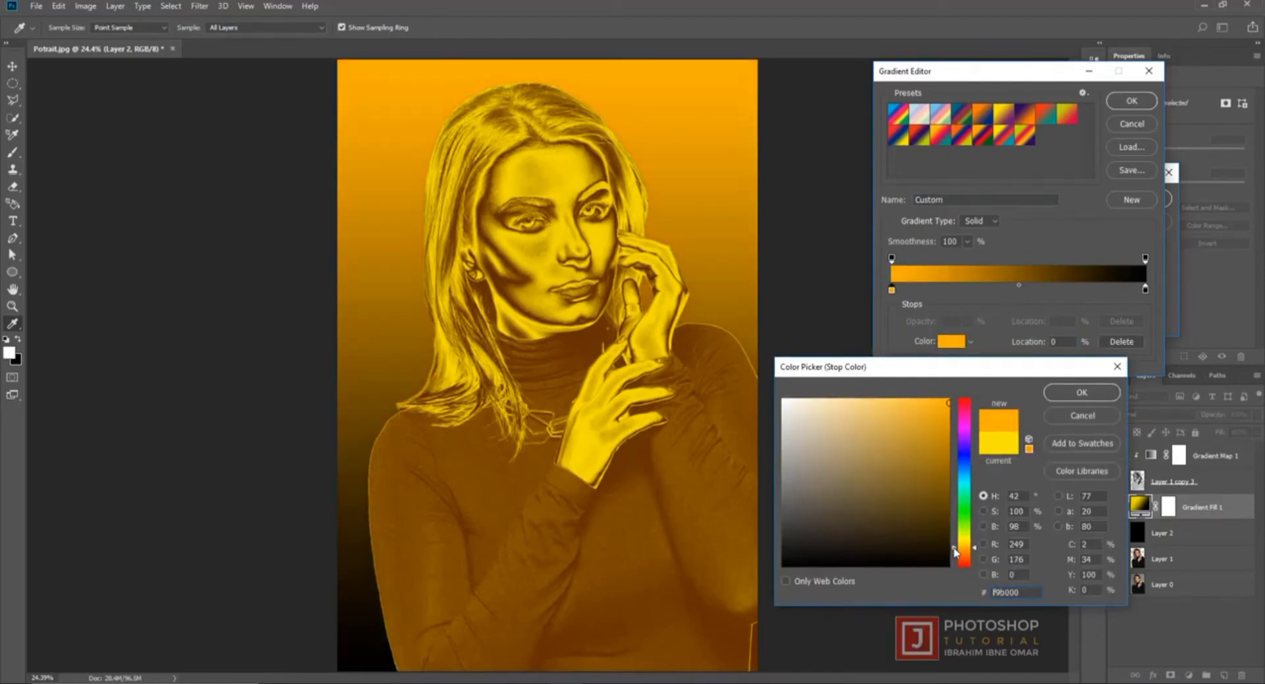
pyautogui.click(1099, 394)
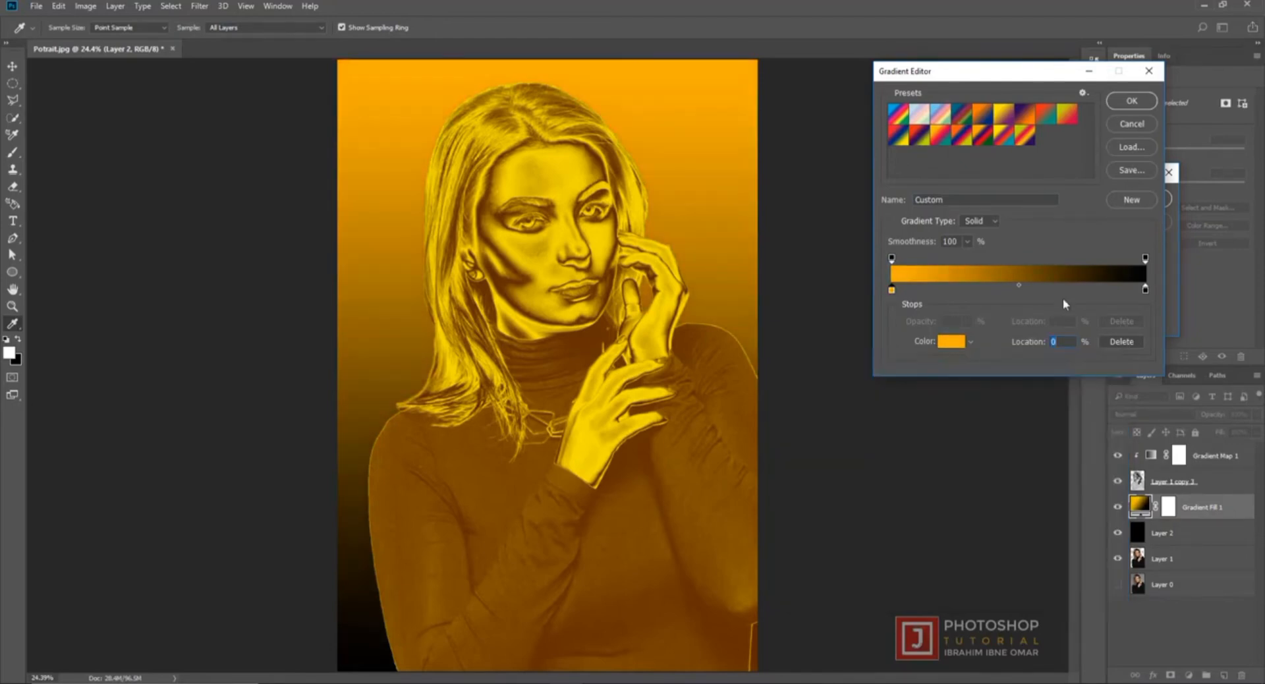
# - Try white #ffffff as the gradient fill's black end stop color and set it back to black #000000
pyautogui.click(1144, 291)
pyautogui.click(952, 341)
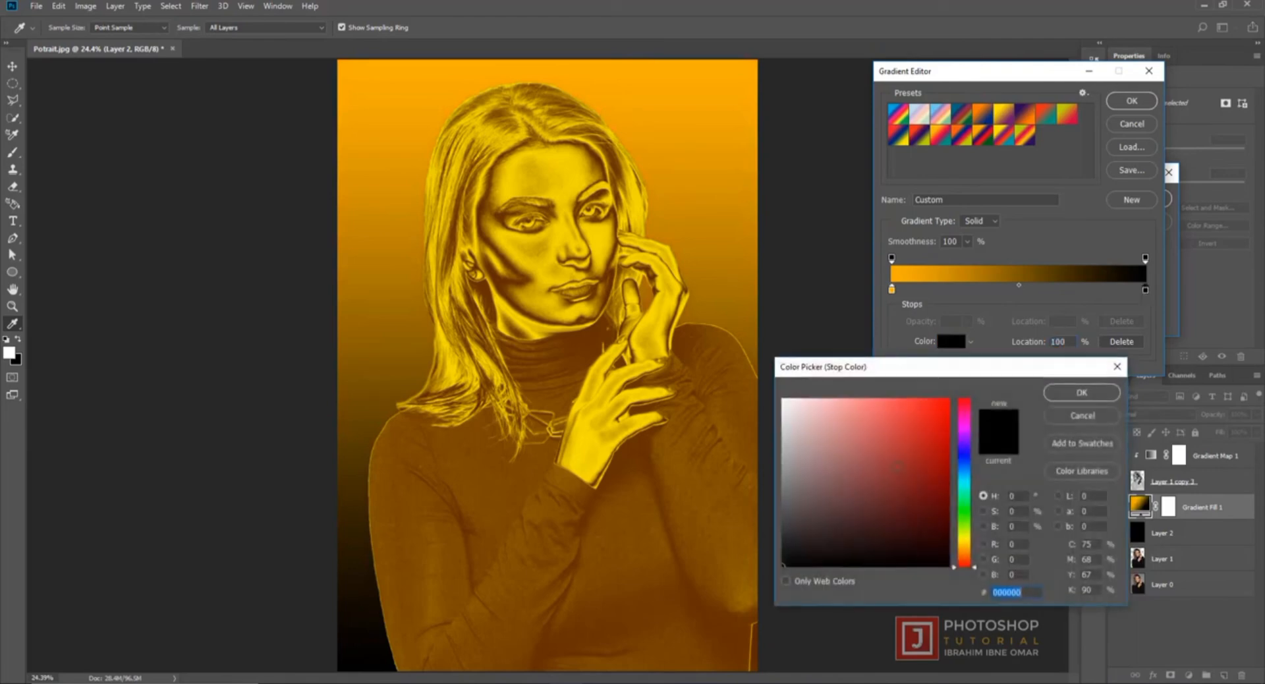
pyautogui.click(802, 462)
pyautogui.click(783, 420)
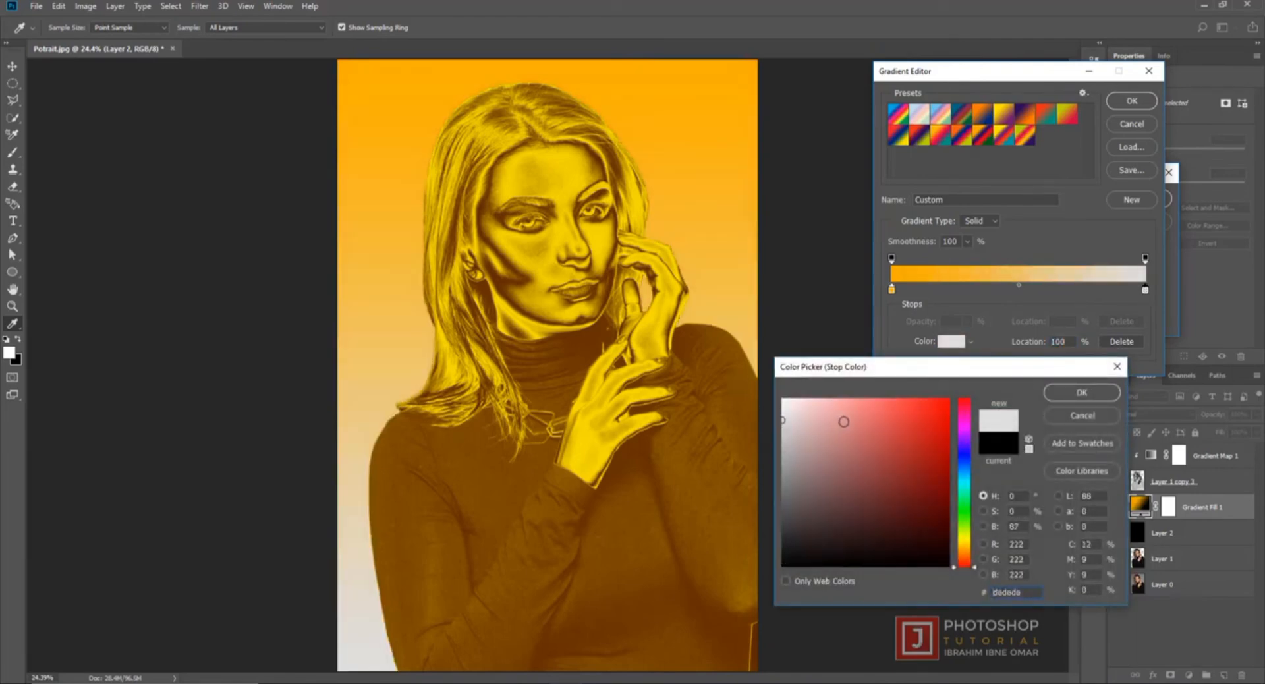
pyautogui.moveTo(841, 420)
pyautogui.mouseDown()
pyautogui.moveTo(887, 526)
pyautogui.moveTo(906, 473)
pyautogui.moveTo(778, 469)
pyautogui.moveTo(815, 426)
pyautogui.moveTo(755, 380)
pyautogui.mouseUp()
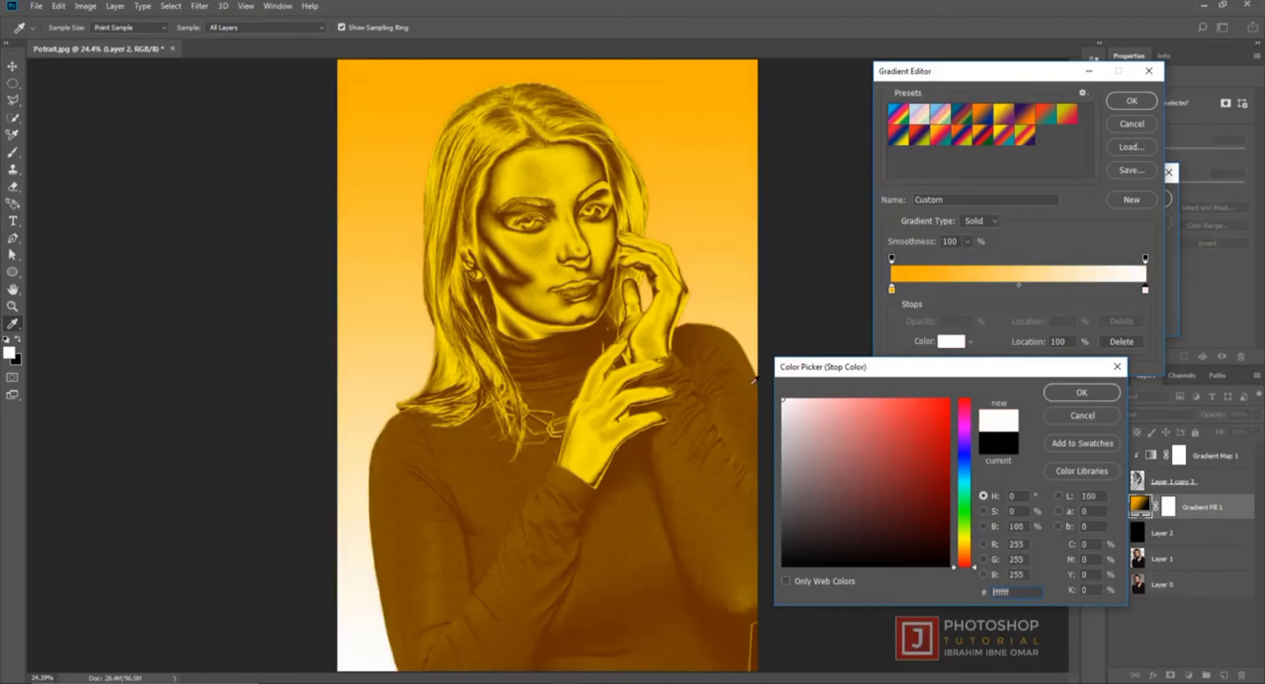
pyautogui.moveTo(818, 427); pyautogui.dragTo(819, 613)
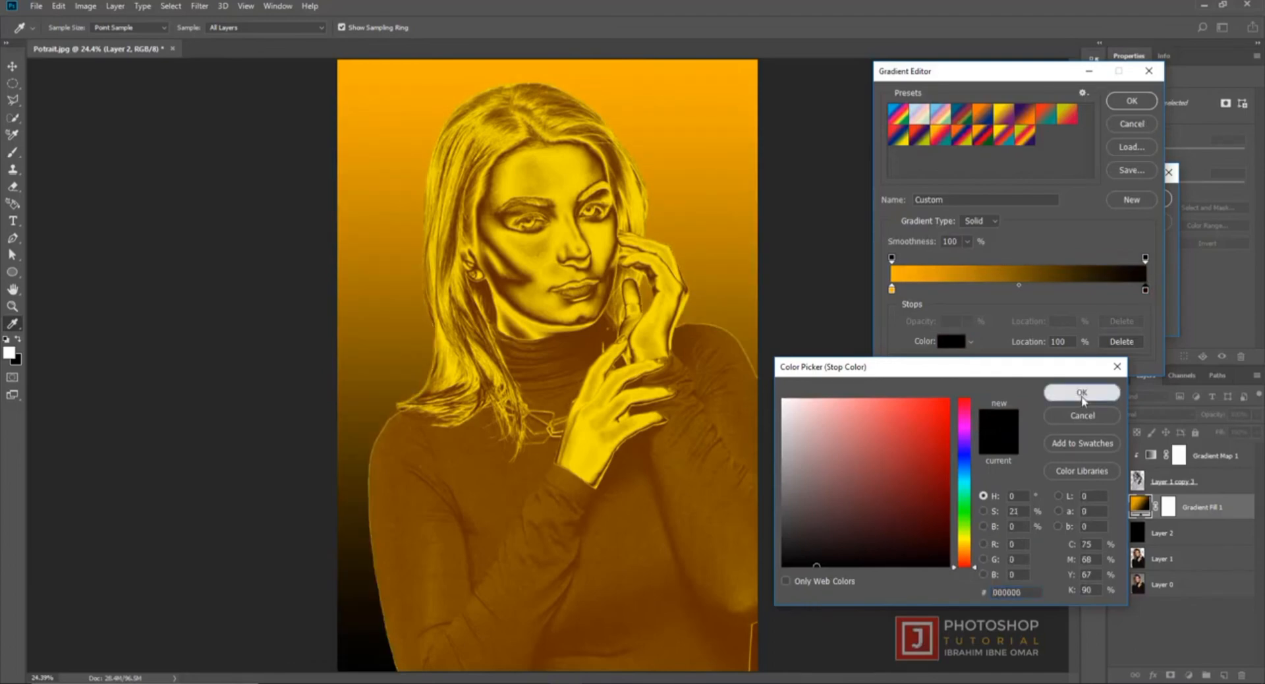
pyautogui.click(1081, 392)
# - Accept the edited orange-to-black gradient and apply the gradient fill
pyautogui.click(1146, 109)
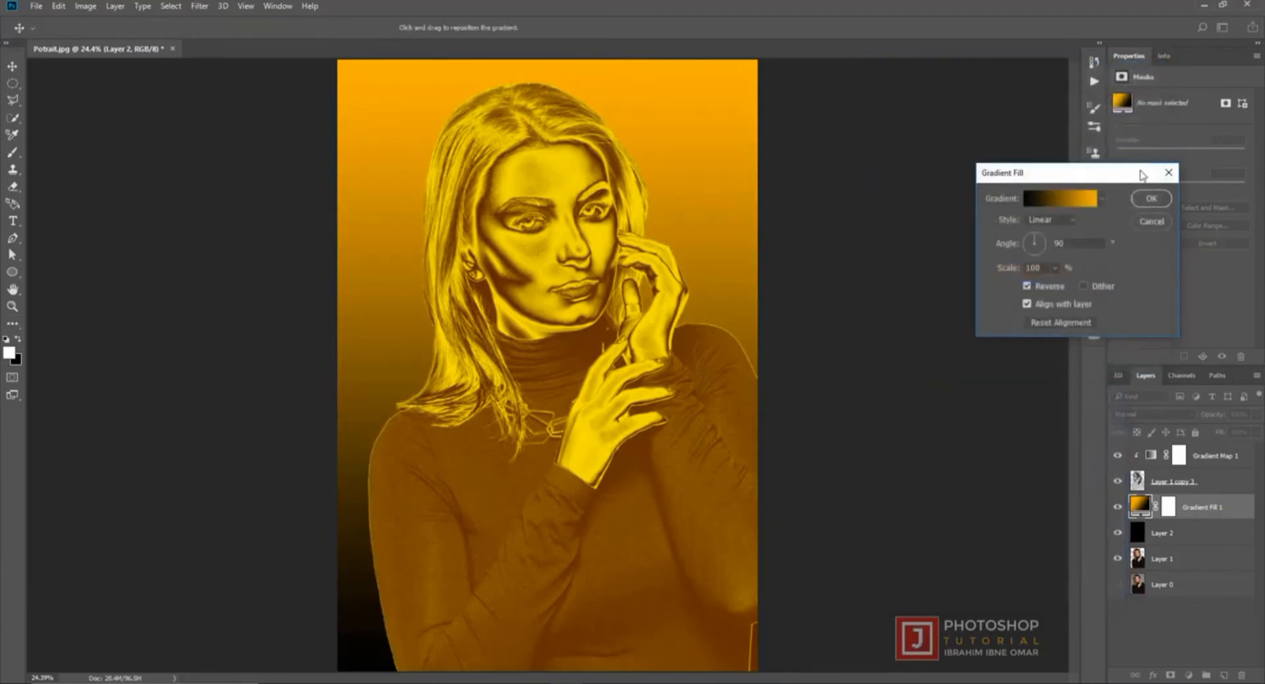
pyautogui.click(1146, 198)
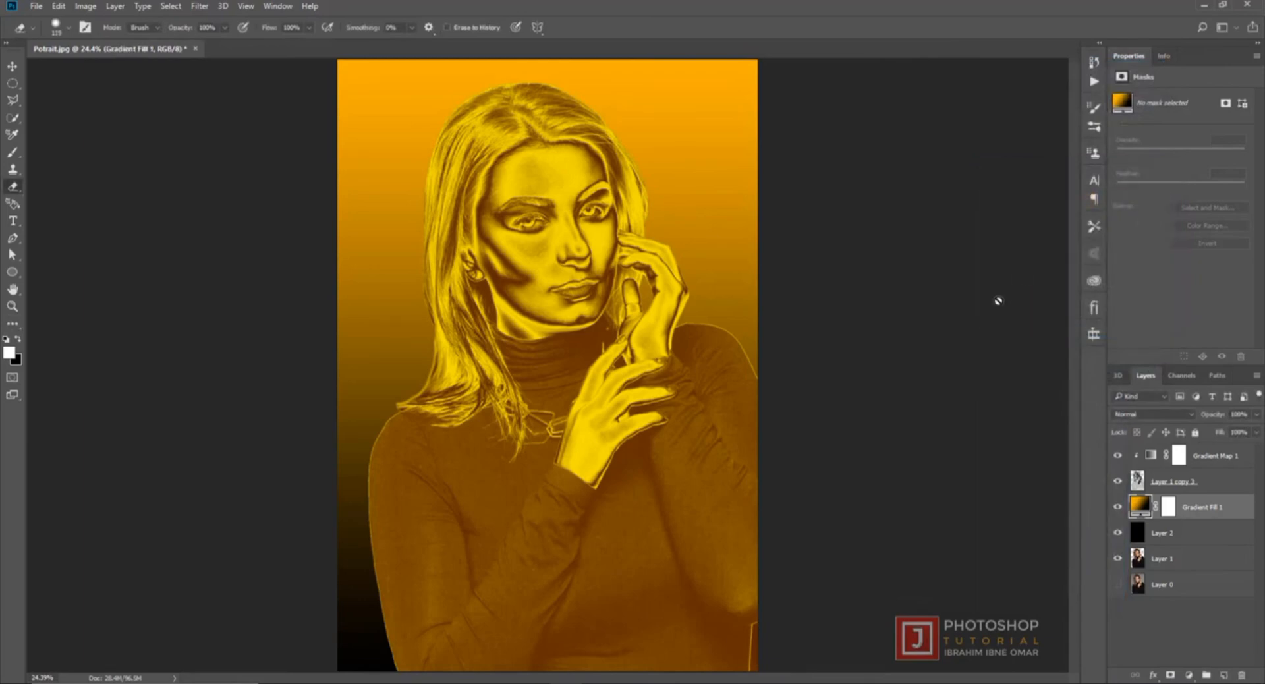